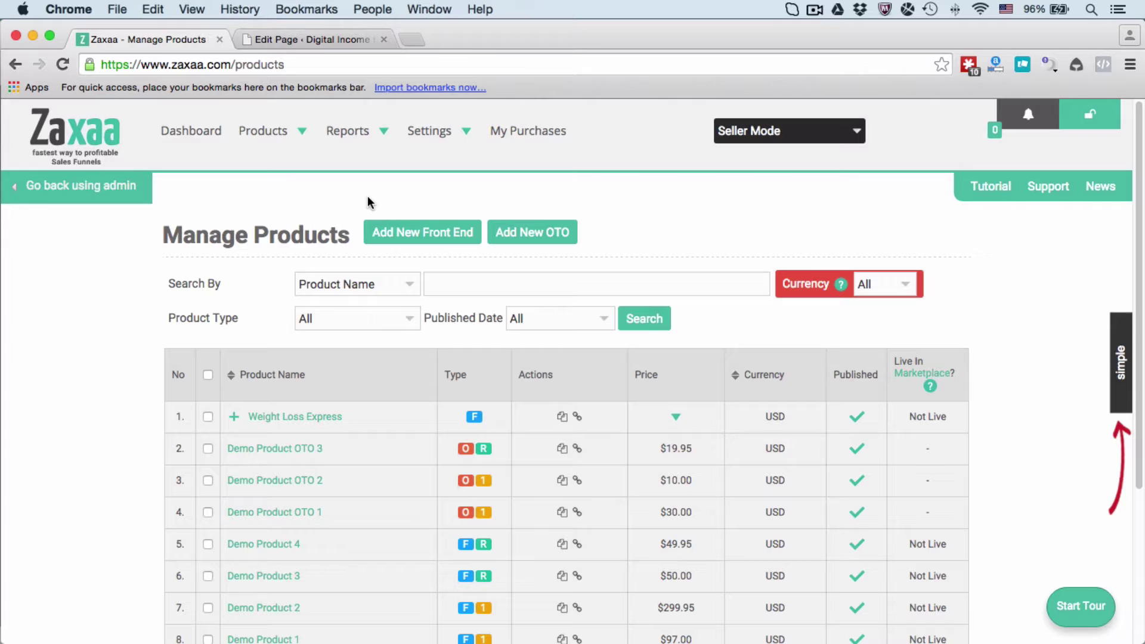
Step: Add a new front-end product from the Manage Products options
{"action": "left_click", "coordinate": [280, 134]}
{"action": "left_click", "coordinate": [416, 237]}
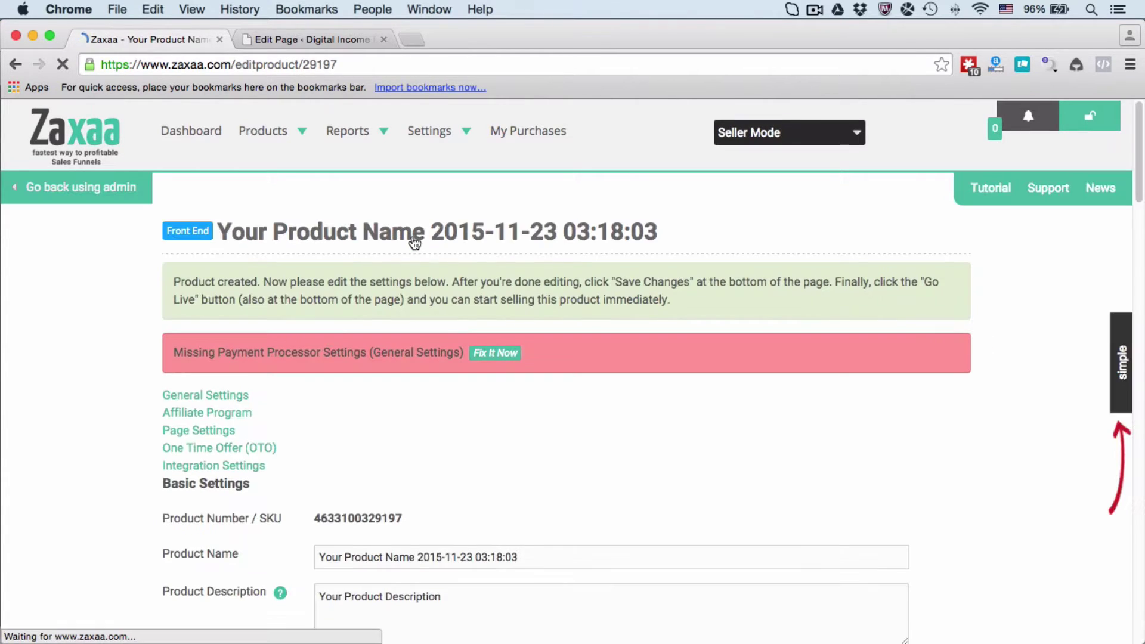
Step: Replace the default product name with 'Hypnosis Home Study Course' using the autofill suggestion
{"action": "scroll", "coordinate": [430, 310], "scroll_direction": "down", "scroll_amount": 1}
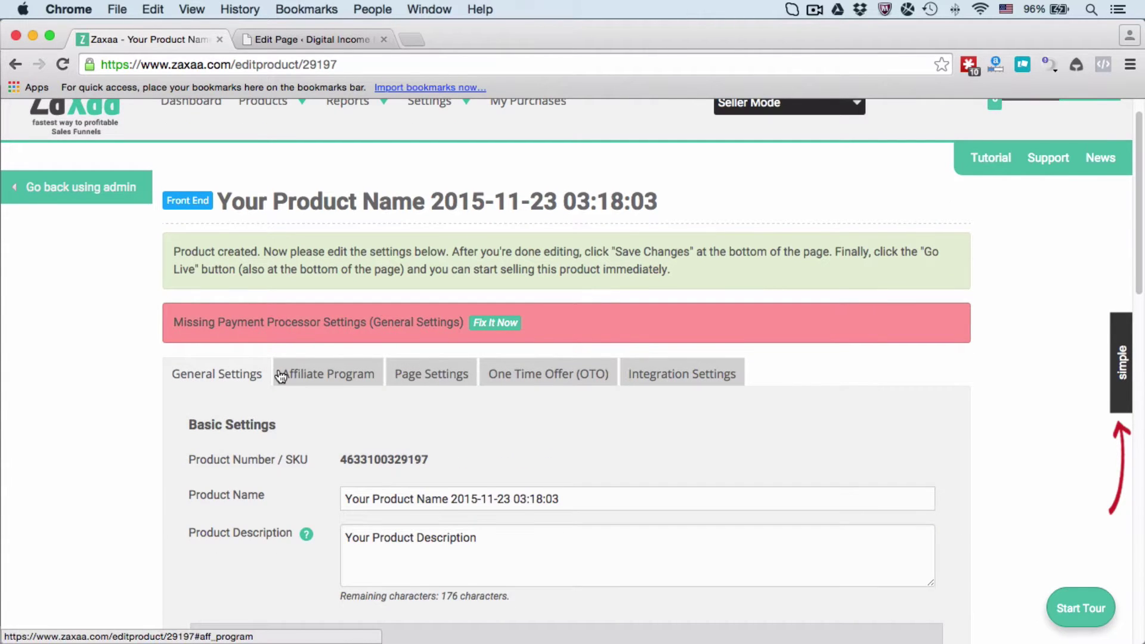
{"action": "scroll", "coordinate": [178, 322], "scroll_direction": "down", "scroll_amount": 1}
{"action": "triple_click", "coordinate": [387, 478]}
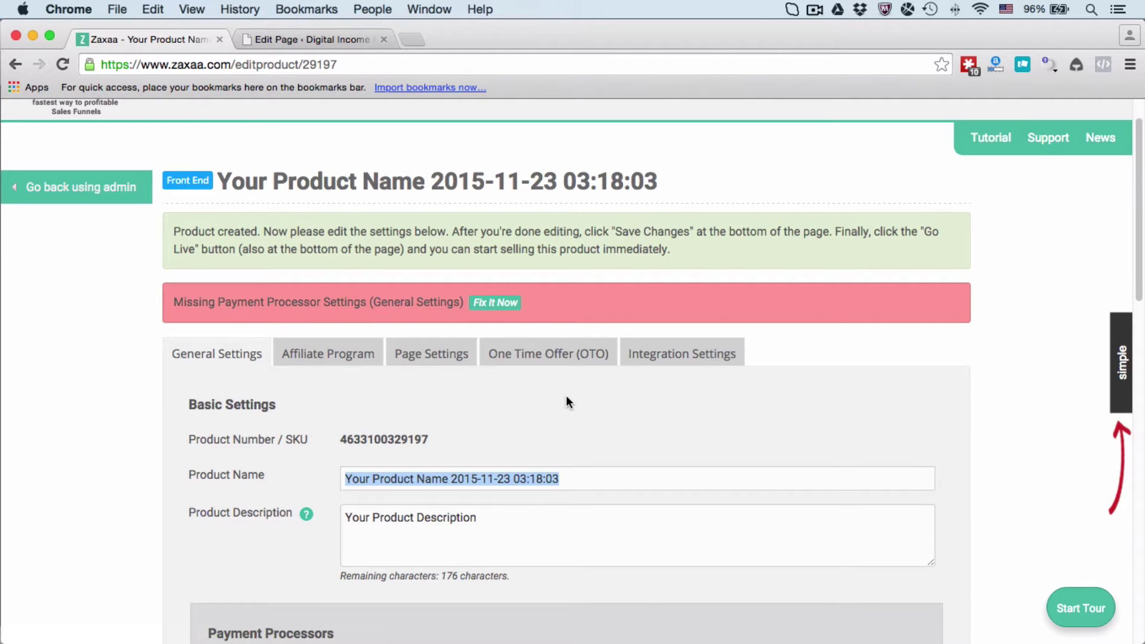
{"action": "type", "text": "Hypnosis Home Study Course"}
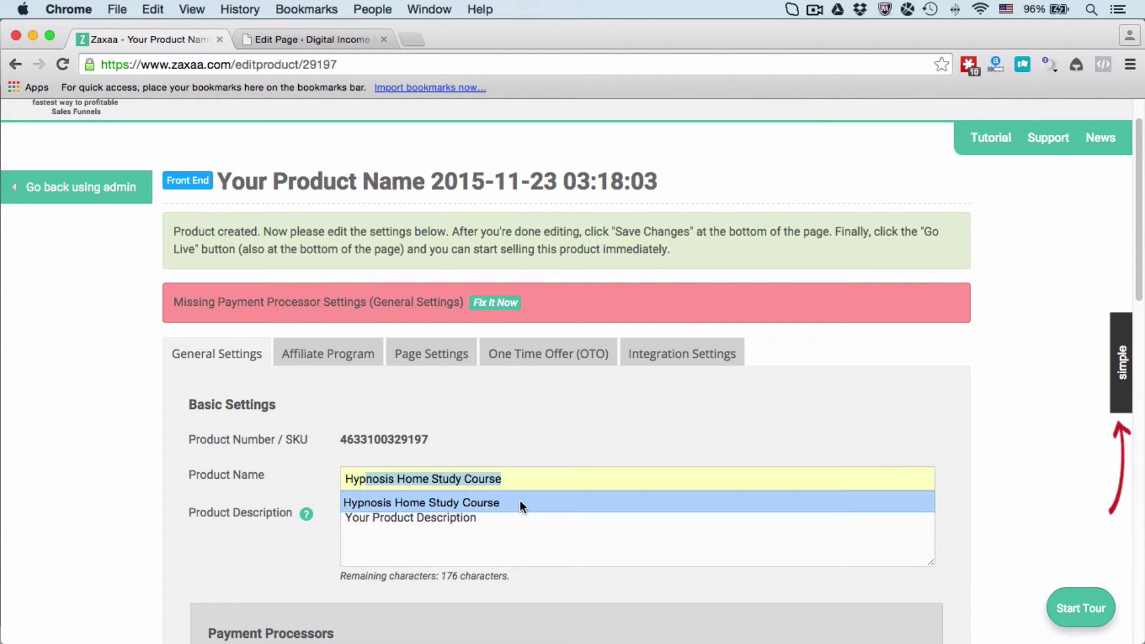
{"action": "left_click", "coordinate": [520, 502]}
{"action": "scroll", "coordinate": [535, 455], "scroll_direction": "down", "scroll_amount": 2}
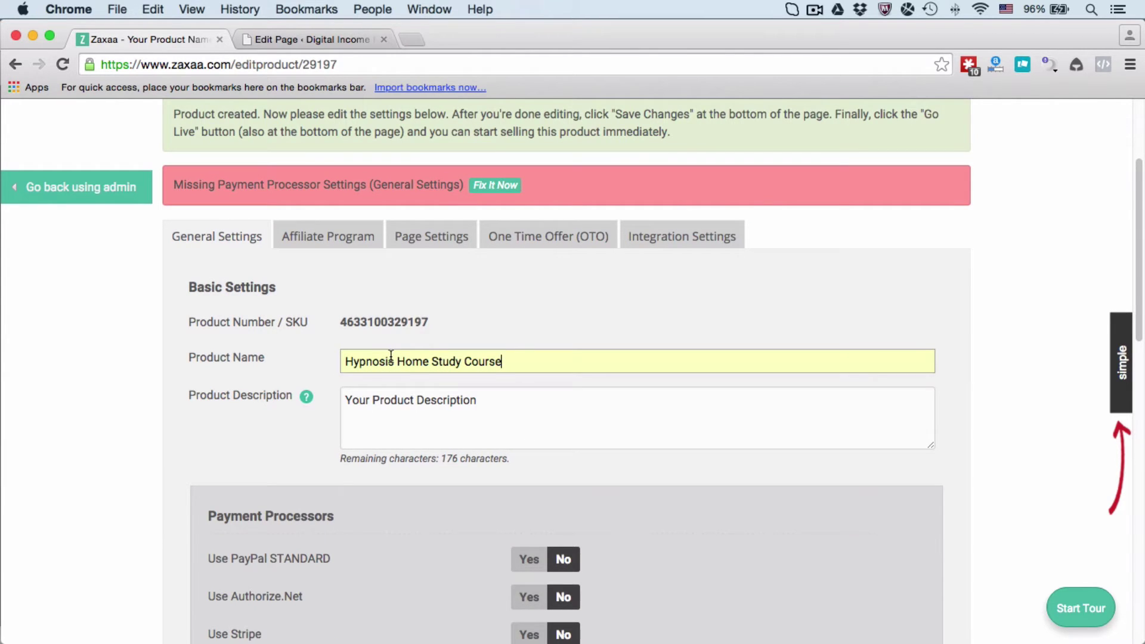
{"action": "triple_click", "coordinate": [415, 403]}
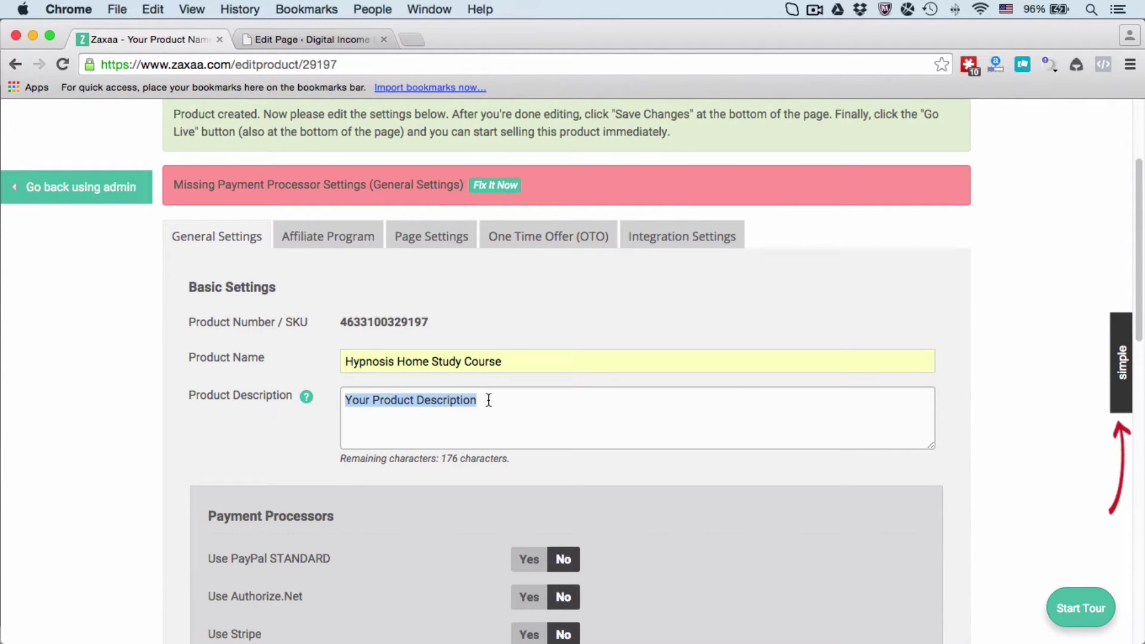
{"action": "scroll", "coordinate": [488, 399], "scroll_direction": "down", "scroll_amount": 3}
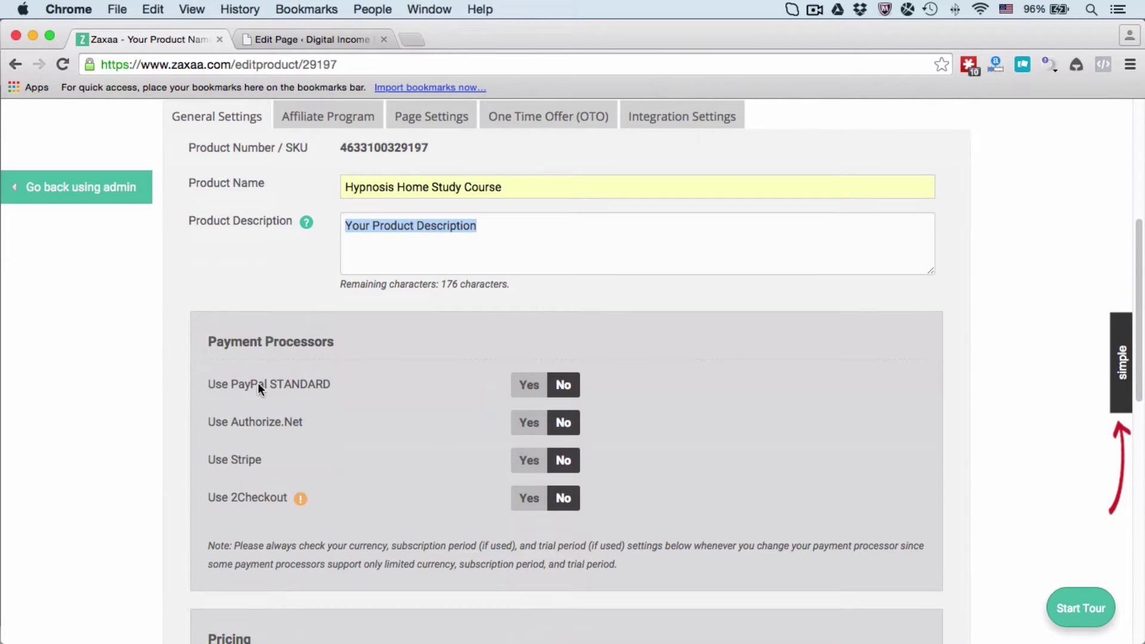
Step: Set Use PayPal Standard to Yes for the product
{"action": "left_click", "coordinate": [524, 388]}
{"action": "scroll", "coordinate": [524, 395], "scroll_direction": "down", "scroll_amount": 2}
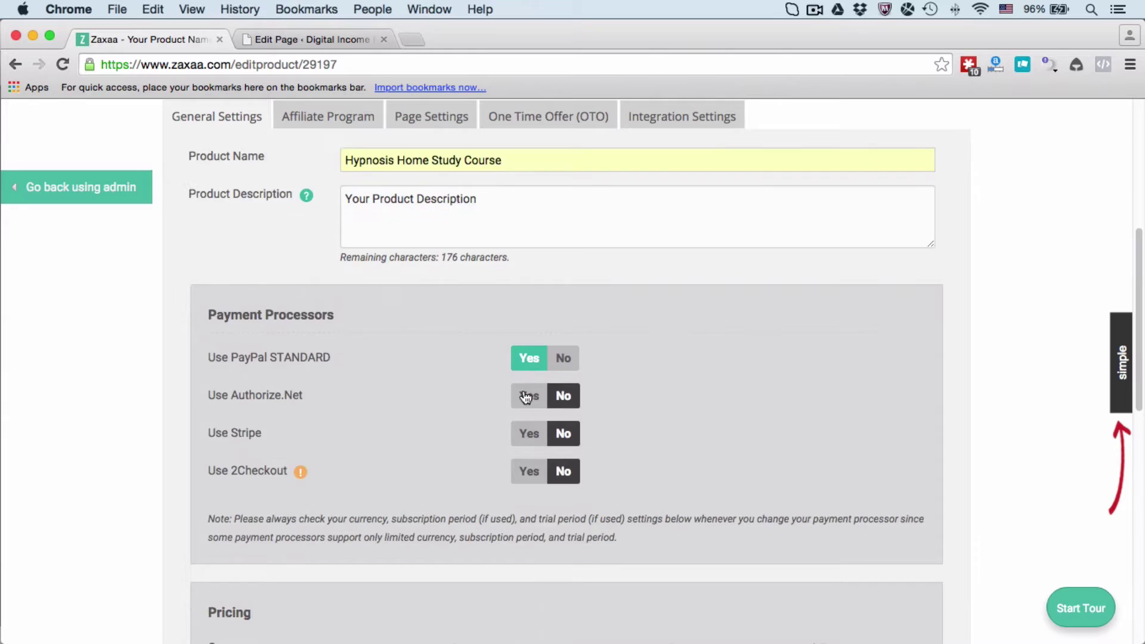
{"action": "scroll", "coordinate": [524, 391], "scroll_direction": "down", "scroll_amount": 3}
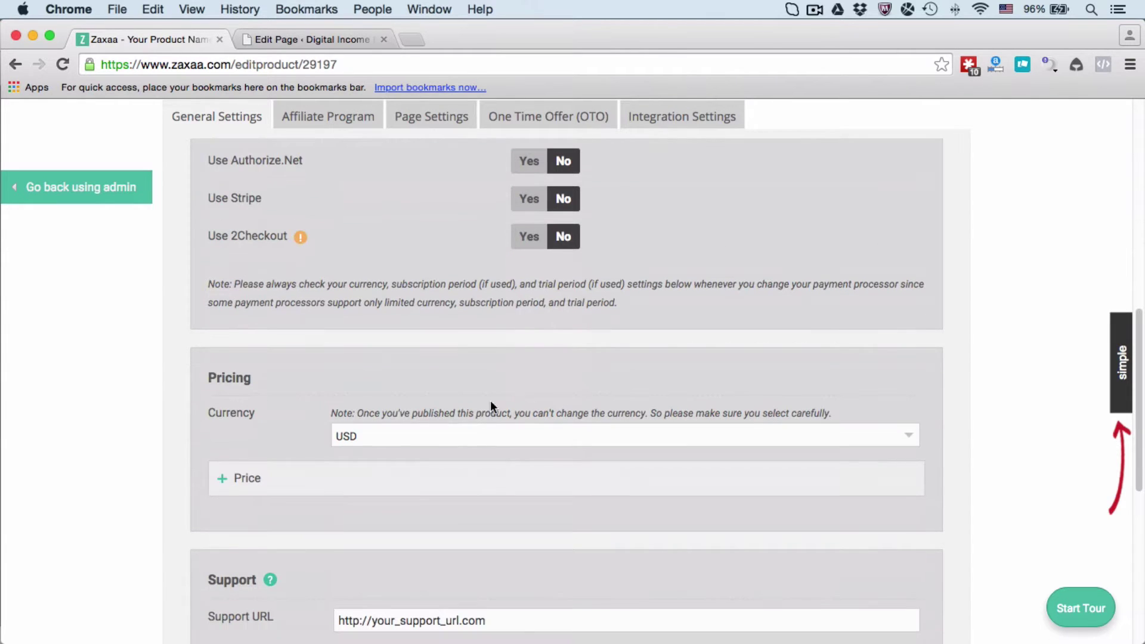
Step: Change the price from 10 to 100 USD, keeping One Time as the payment type
{"action": "left_click", "coordinate": [332, 477]}
{"action": "scroll", "coordinate": [476, 405], "scroll_direction": "down", "scroll_amount": 3}
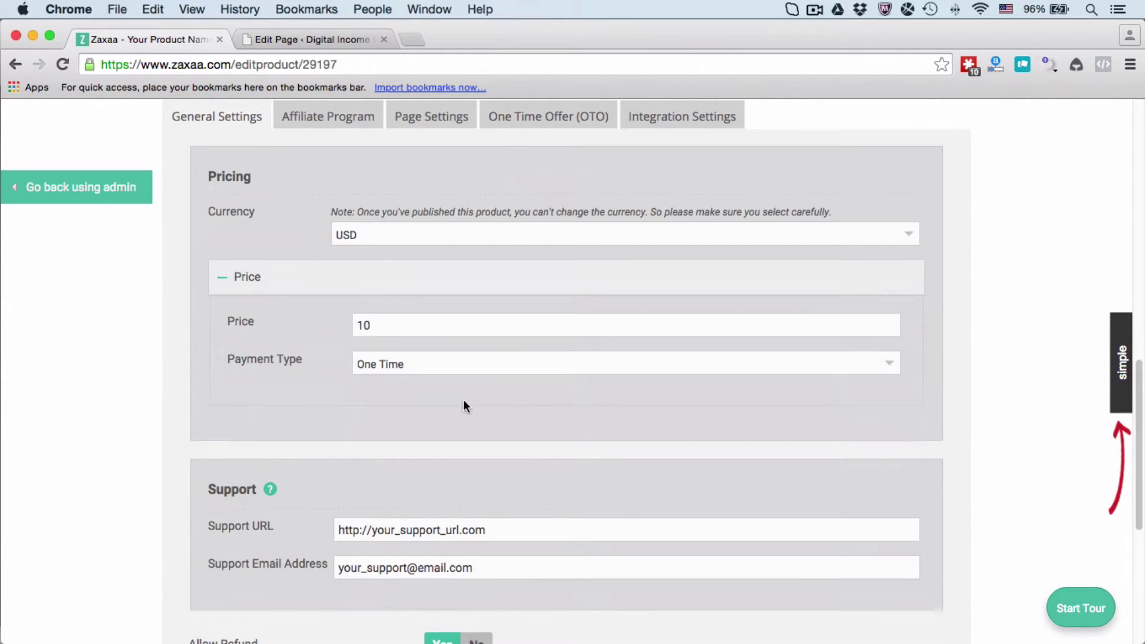
{"action": "left_click", "coordinate": [393, 332]}
{"action": "double_click", "coordinate": [394, 332]}
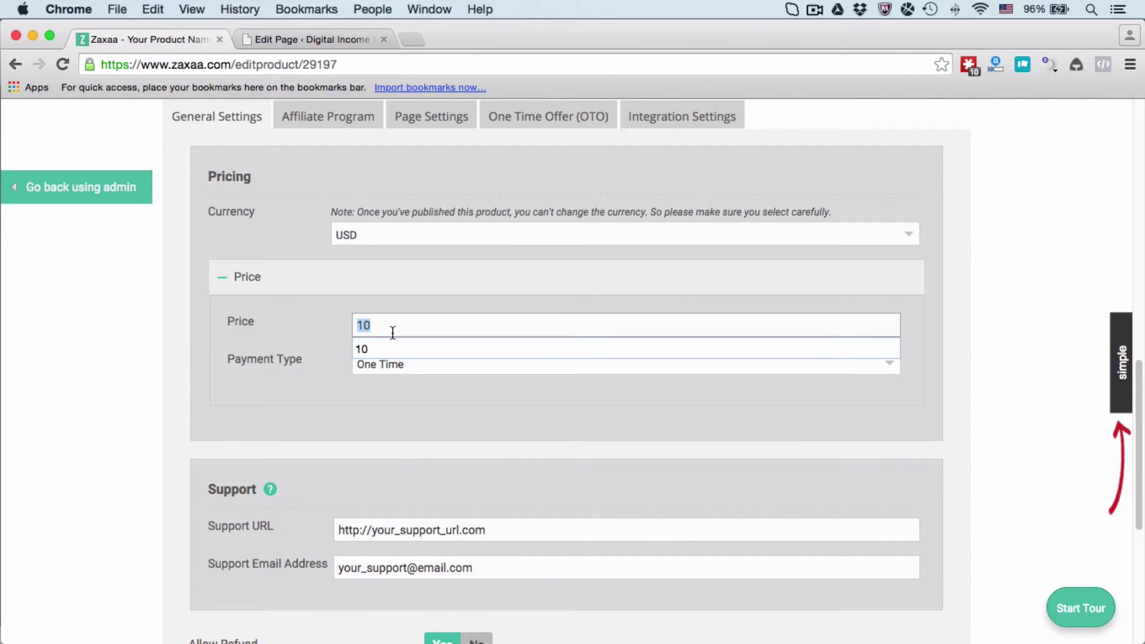
{"action": "type", "text": "100"}
{"action": "left_click", "coordinate": [384, 365]}
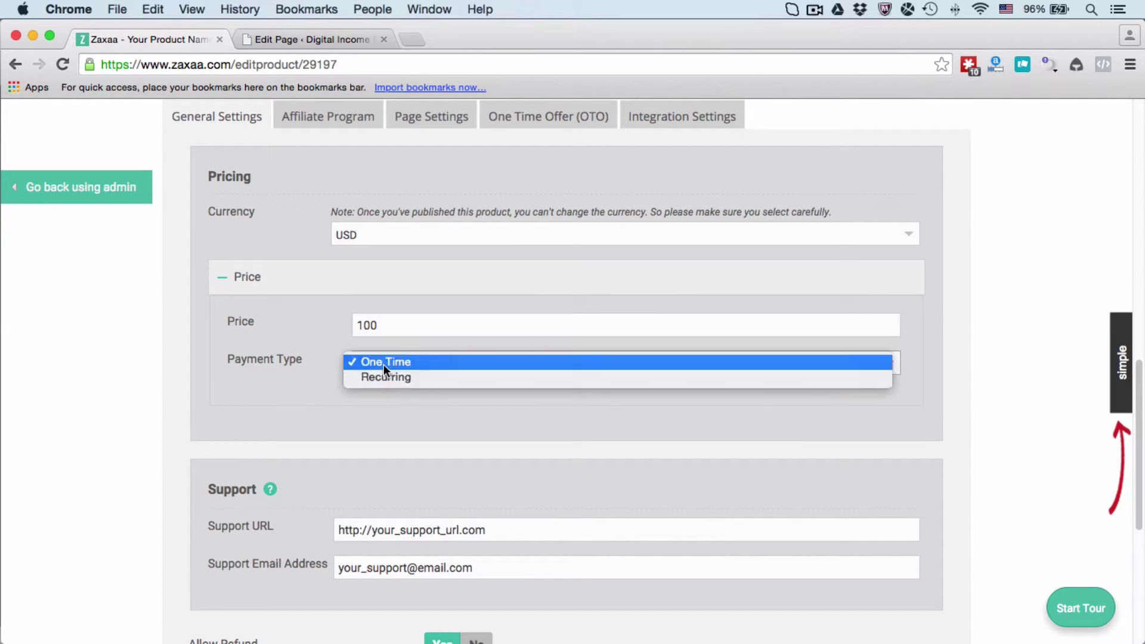
{"action": "left_click", "coordinate": [396, 377]}
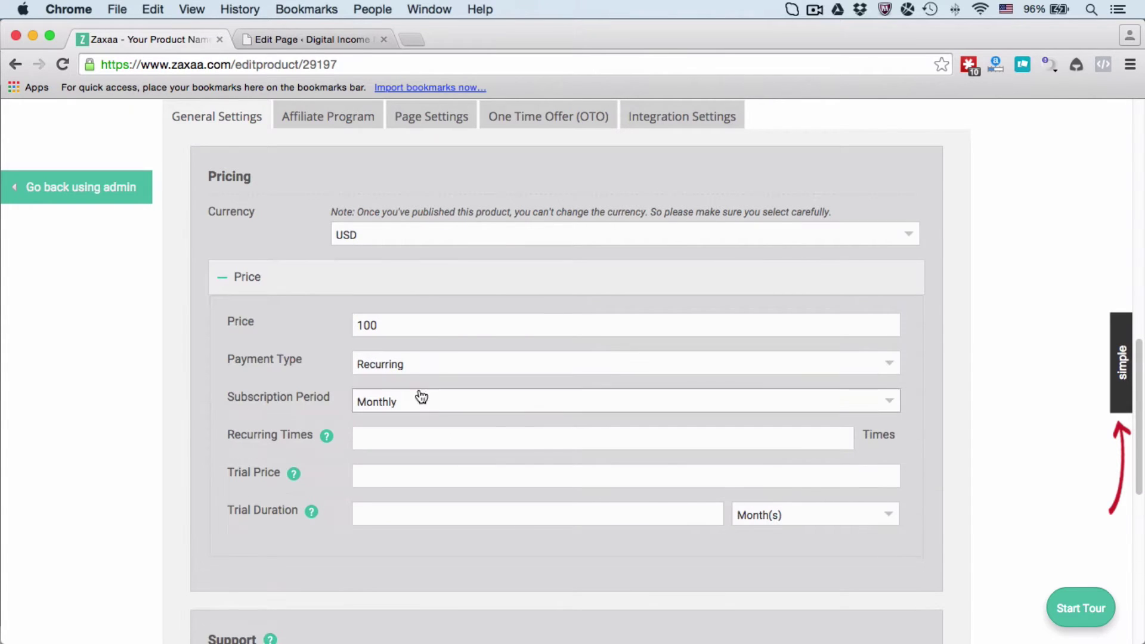
{"action": "left_click", "coordinate": [413, 372]}
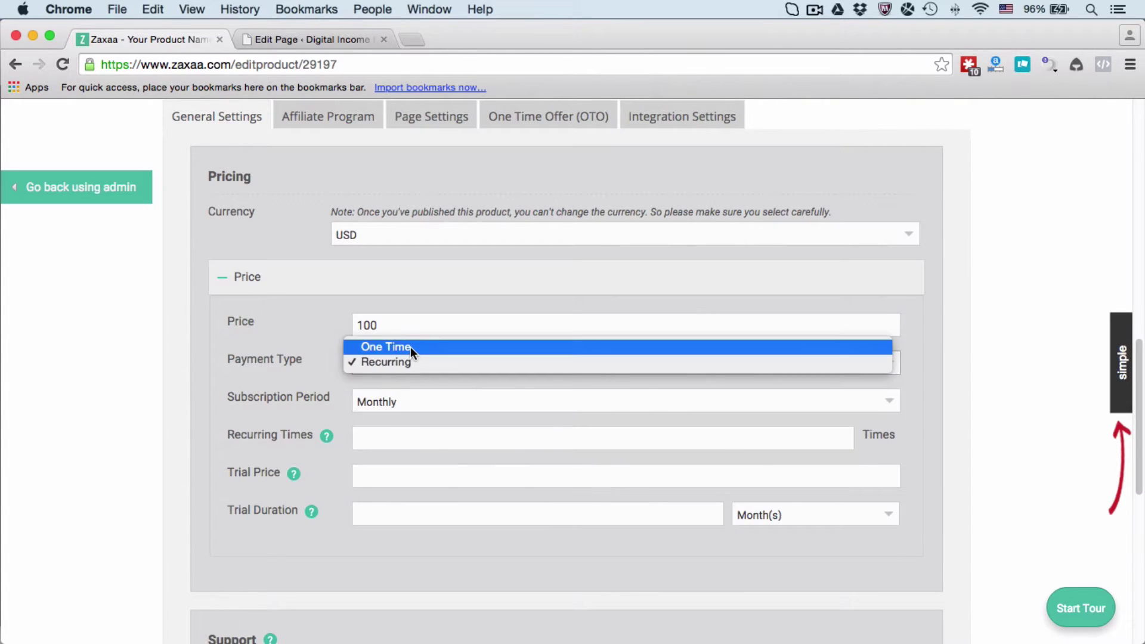
{"action": "left_click", "coordinate": [410, 346]}
{"action": "scroll", "coordinate": [396, 430], "scroll_direction": "down", "scroll_amount": 2}
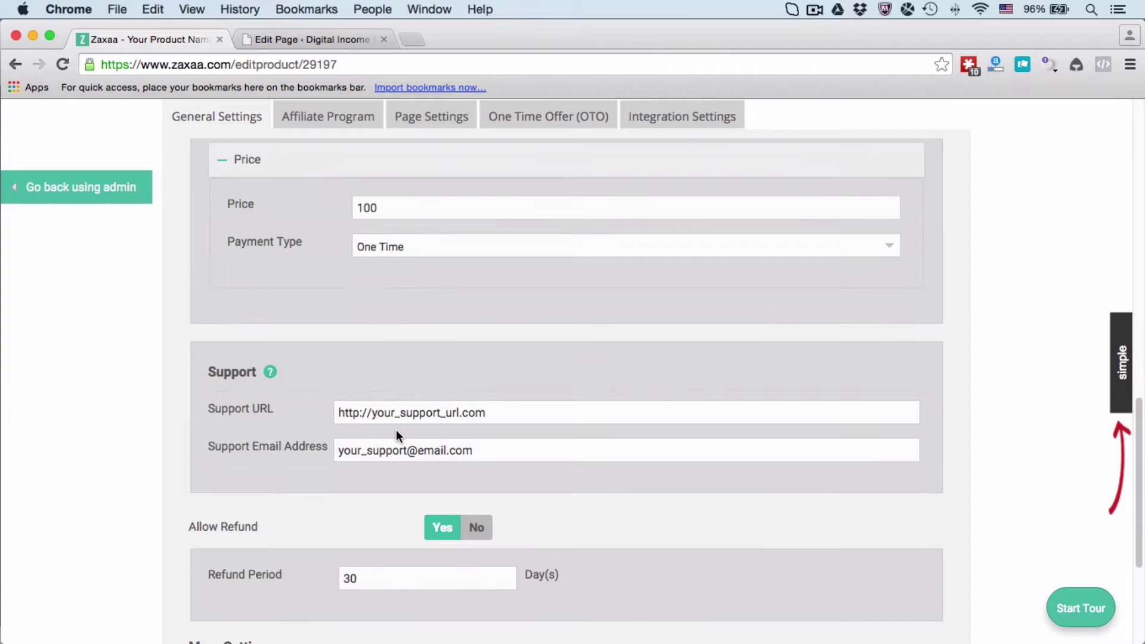
{"action": "left_click", "coordinate": [356, 412]}
{"action": "triple_click", "coordinate": [356, 412]}
{"action": "left_click", "coordinate": [355, 413]}
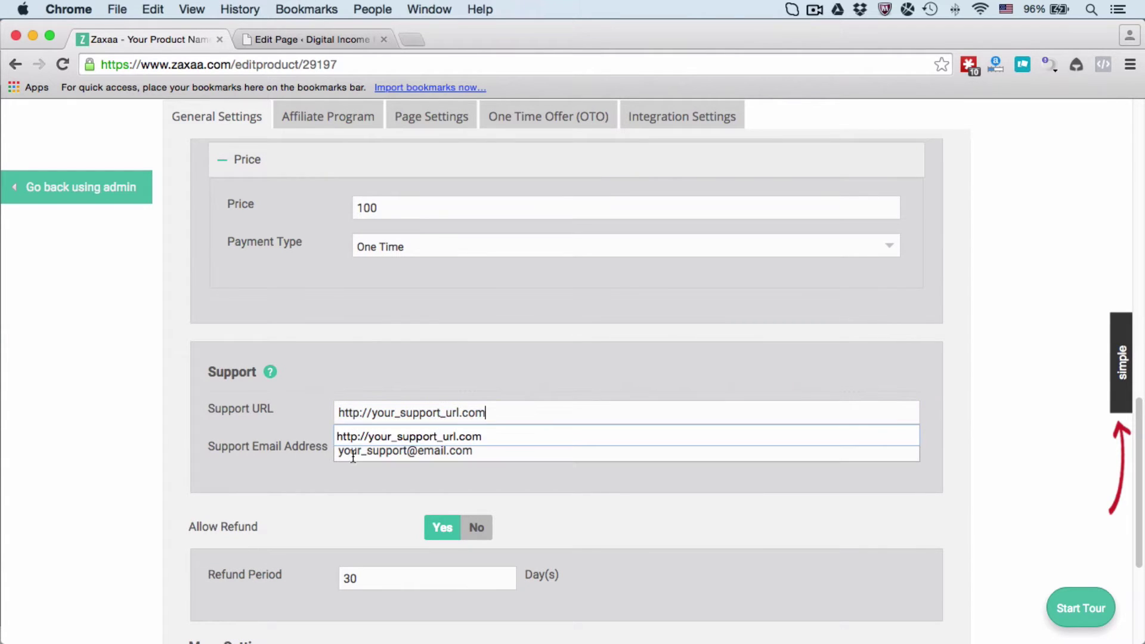
{"action": "left_click", "coordinate": [340, 450]}
{"action": "triple_click", "coordinate": [340, 449]}
{"action": "left_click", "coordinate": [337, 375]}
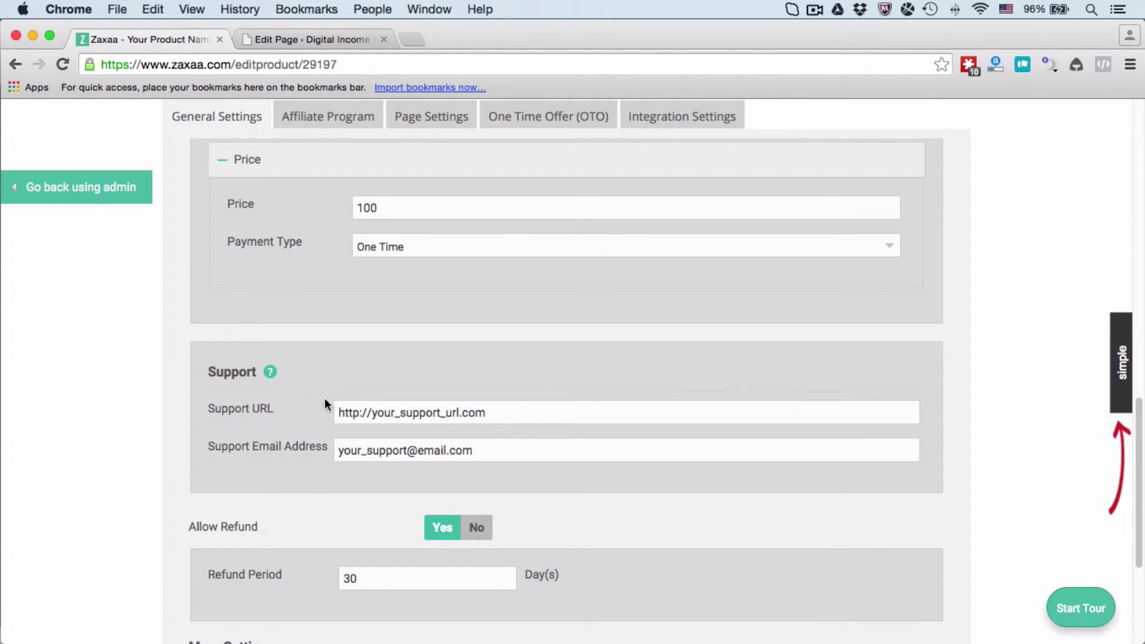
{"action": "scroll", "coordinate": [288, 430], "scroll_direction": "down", "scroll_amount": 4}
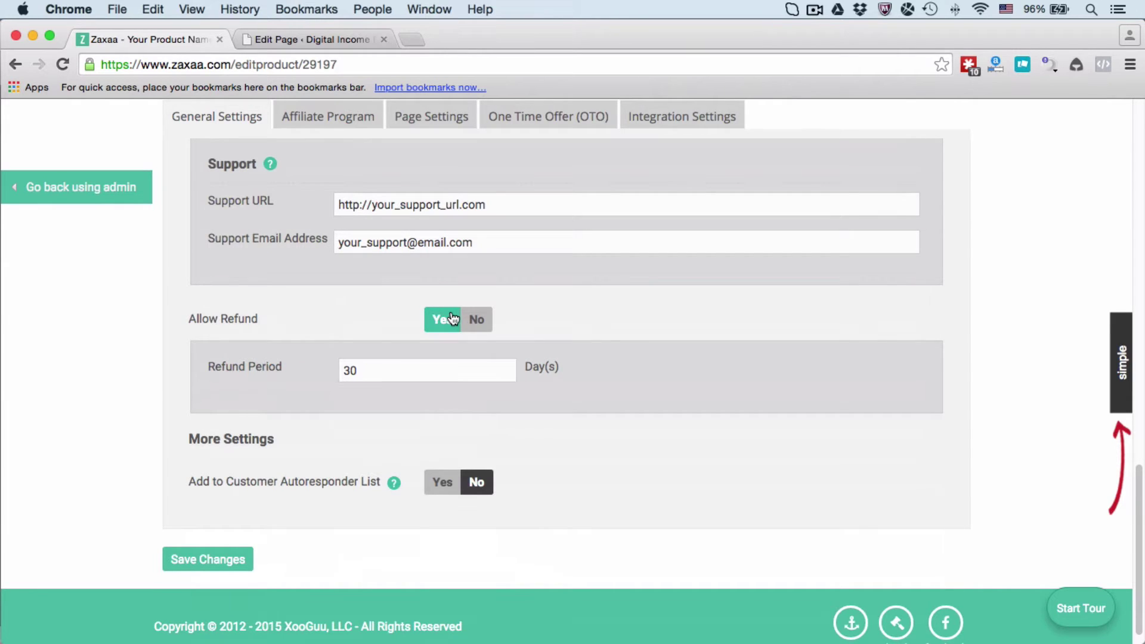
{"action": "double_click", "coordinate": [421, 367]}
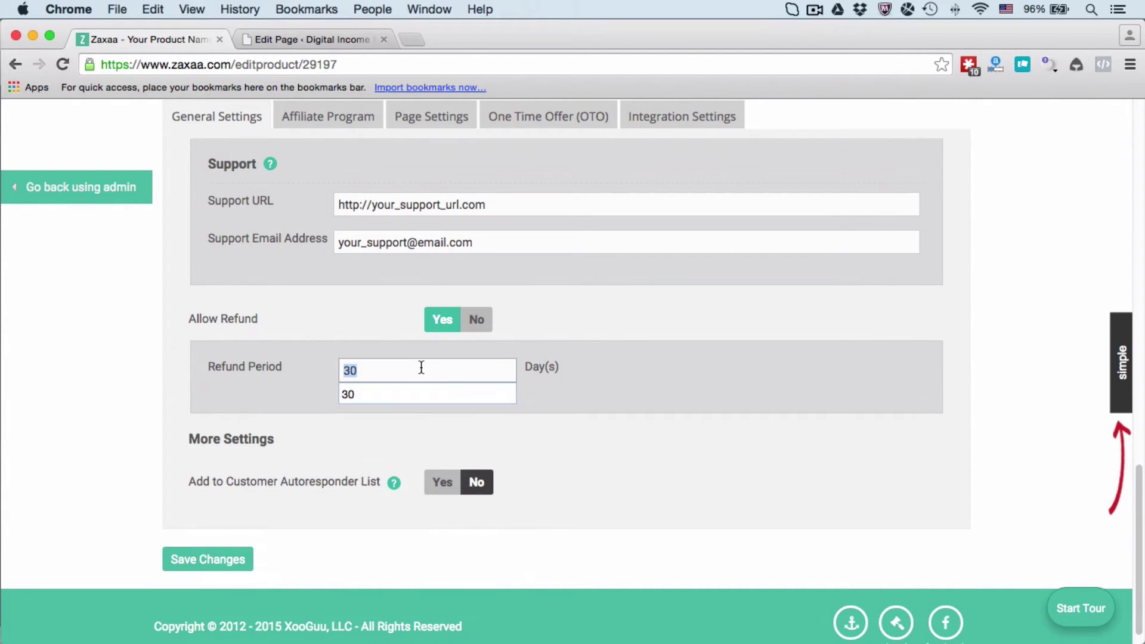
{"action": "left_click", "coordinate": [398, 334]}
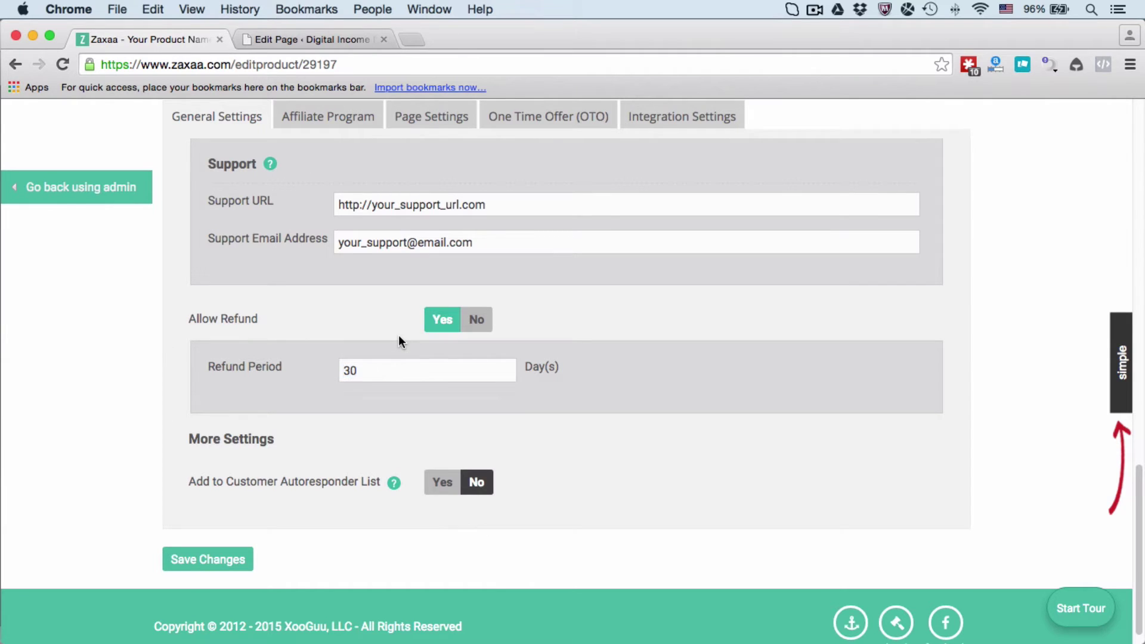
{"action": "left_click", "coordinate": [476, 320]}
{"action": "left_click", "coordinate": [446, 381]}
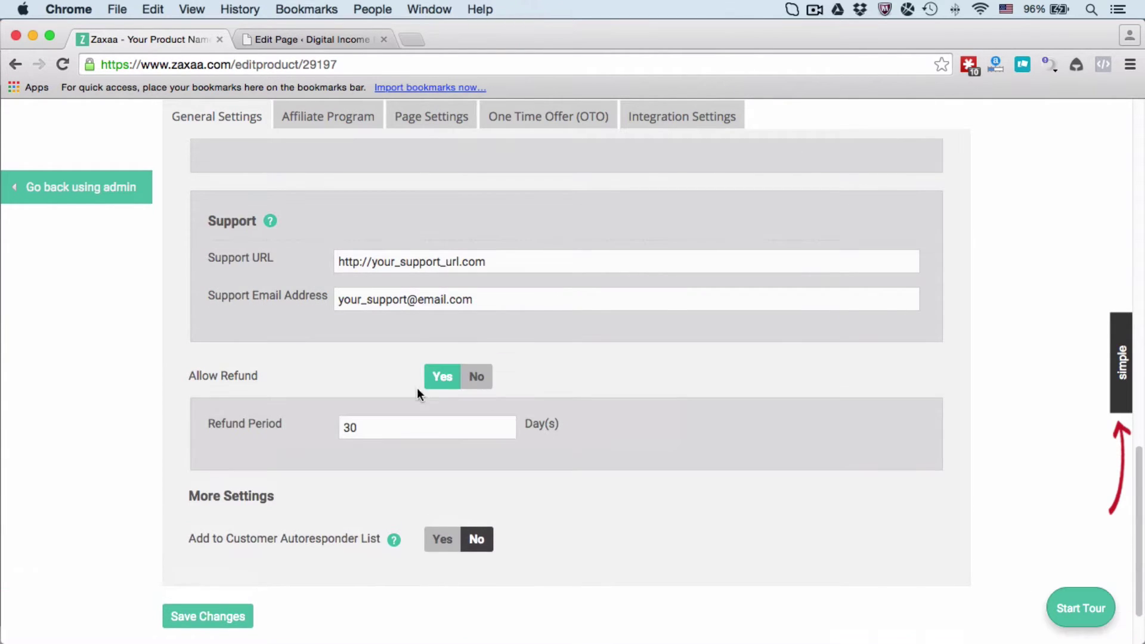
{"action": "scroll", "coordinate": [441, 376], "scroll_direction": "down", "scroll_amount": 2}
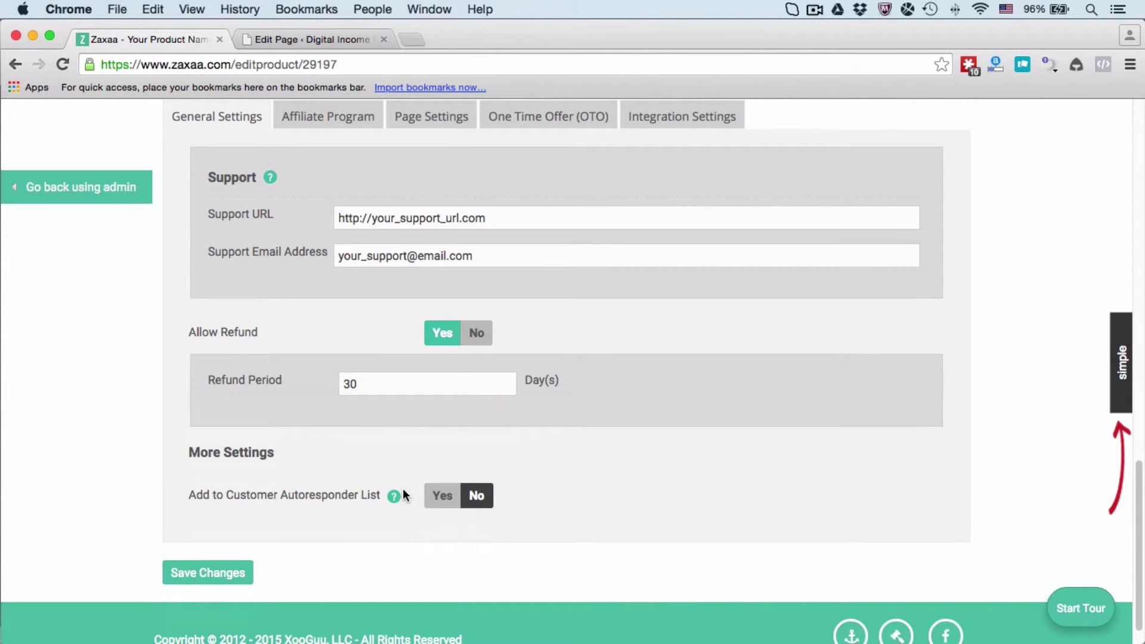
{"action": "mouse_move", "coordinate": [394, 496]}
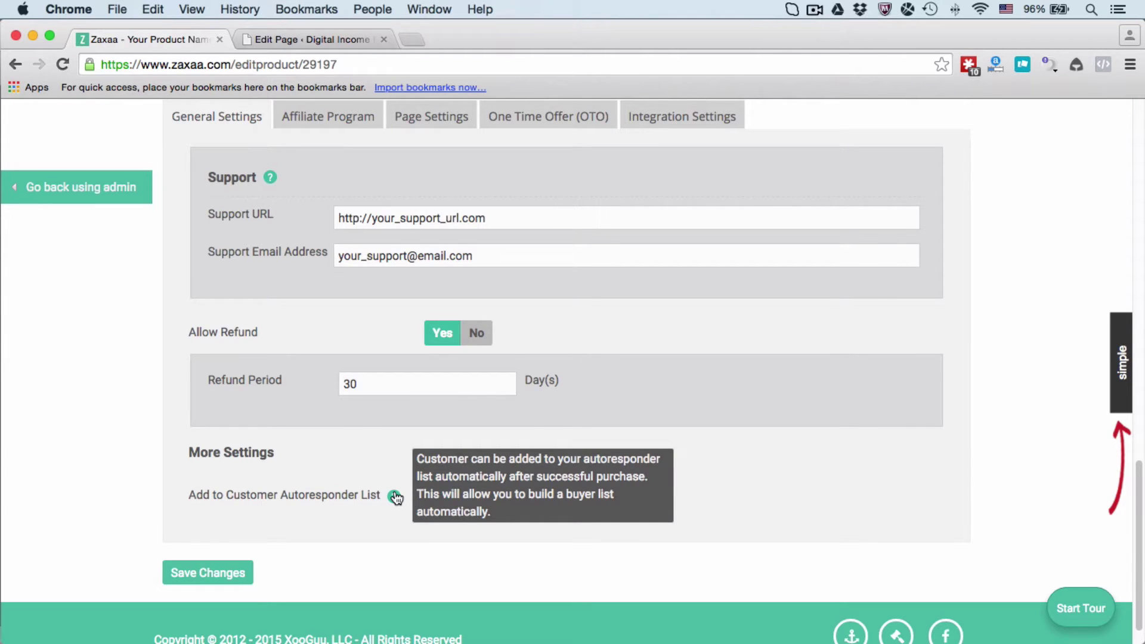
{"action": "scroll", "coordinate": [398, 436], "scroll_direction": "down", "scroll_amount": 1}
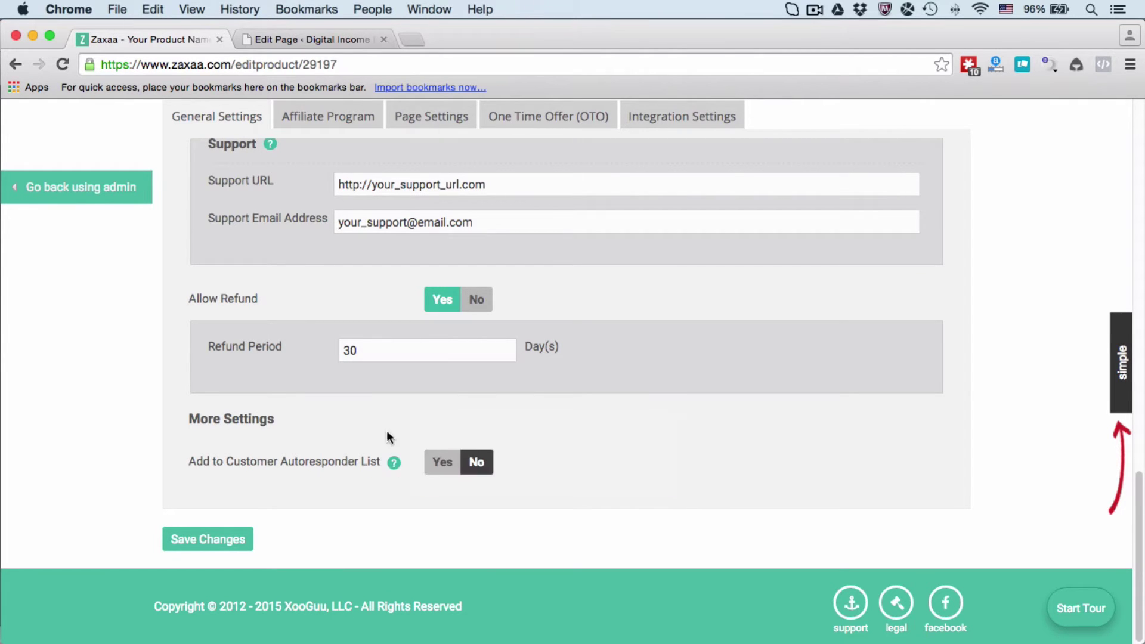
Step: Try the autoresponder list options, switching between Zaxaa and manually pasted code
{"action": "left_click", "coordinate": [436, 470]}
{"action": "scroll", "coordinate": [437, 471], "scroll_direction": "down", "scroll_amount": 3}
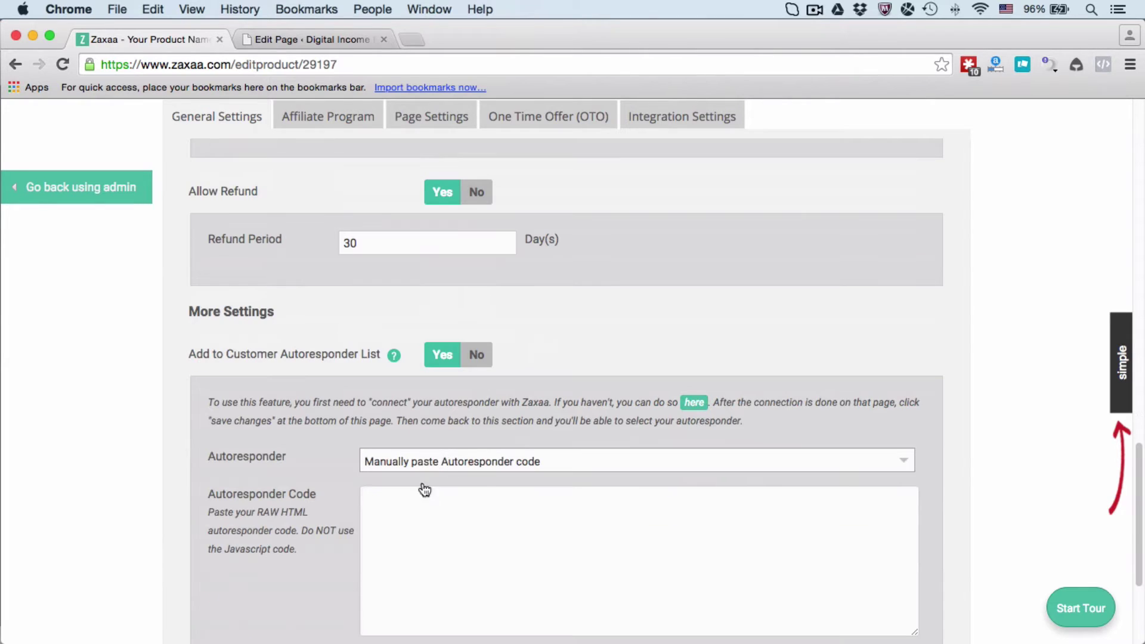
{"action": "left_click", "coordinate": [426, 529]}
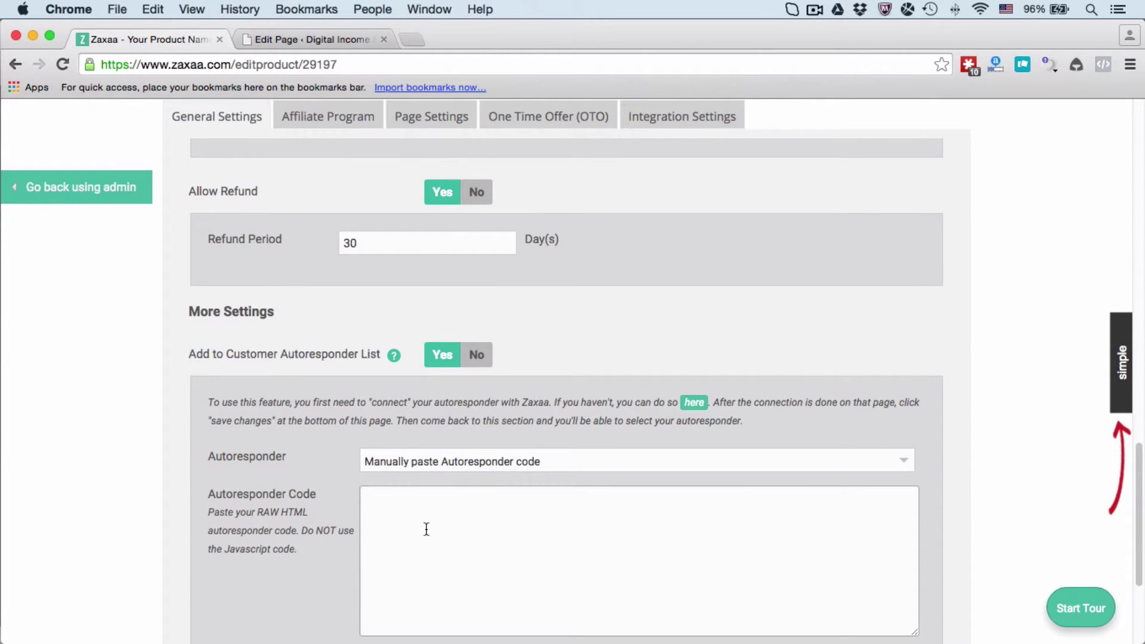
{"action": "left_click", "coordinate": [420, 471]}
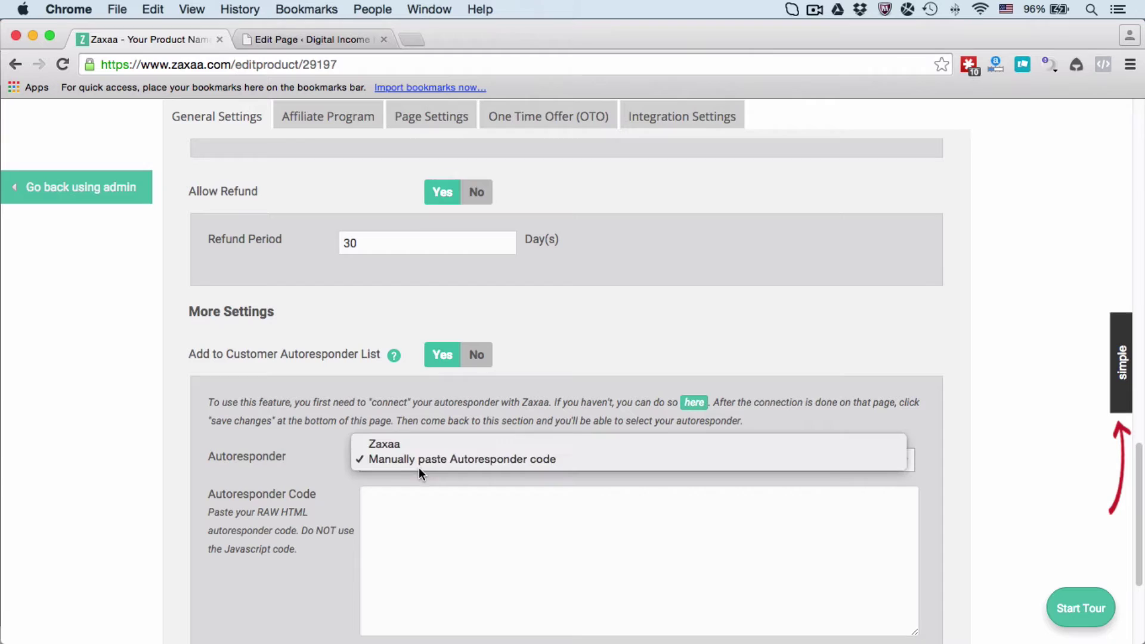
{"action": "left_click", "coordinate": [416, 445]}
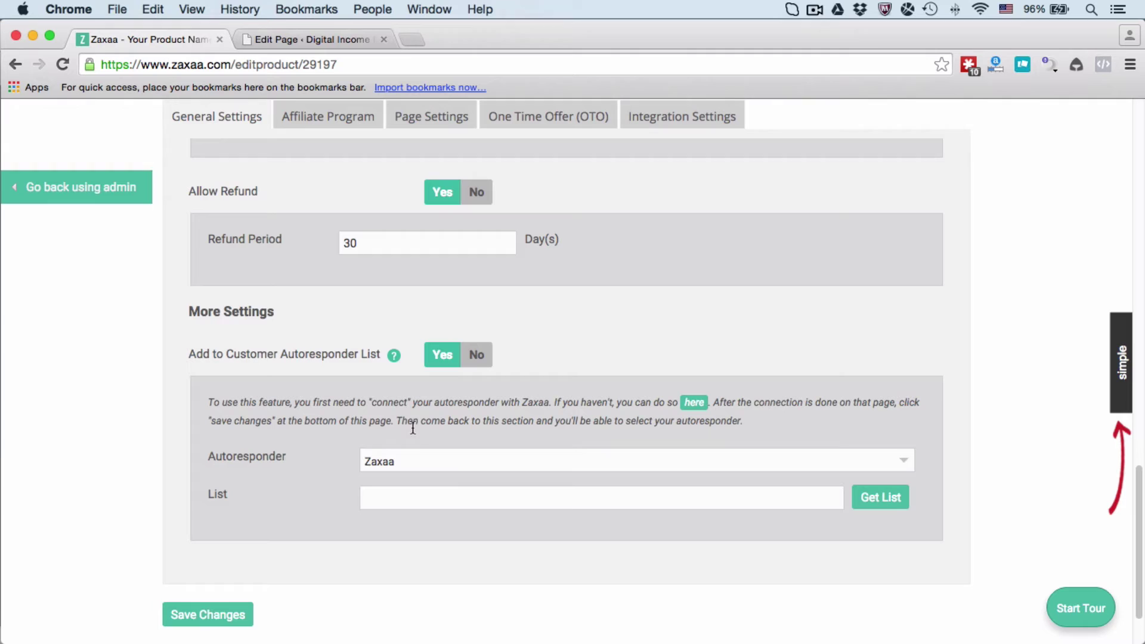
{"action": "left_click", "coordinate": [433, 460]}
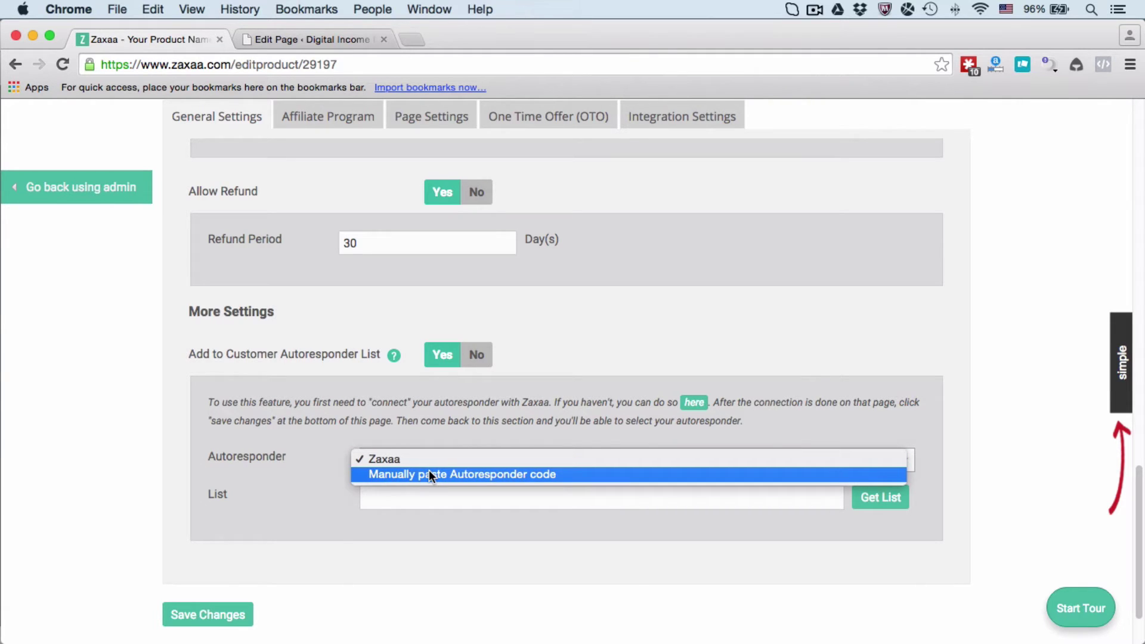
{"action": "left_click", "coordinate": [430, 473]}
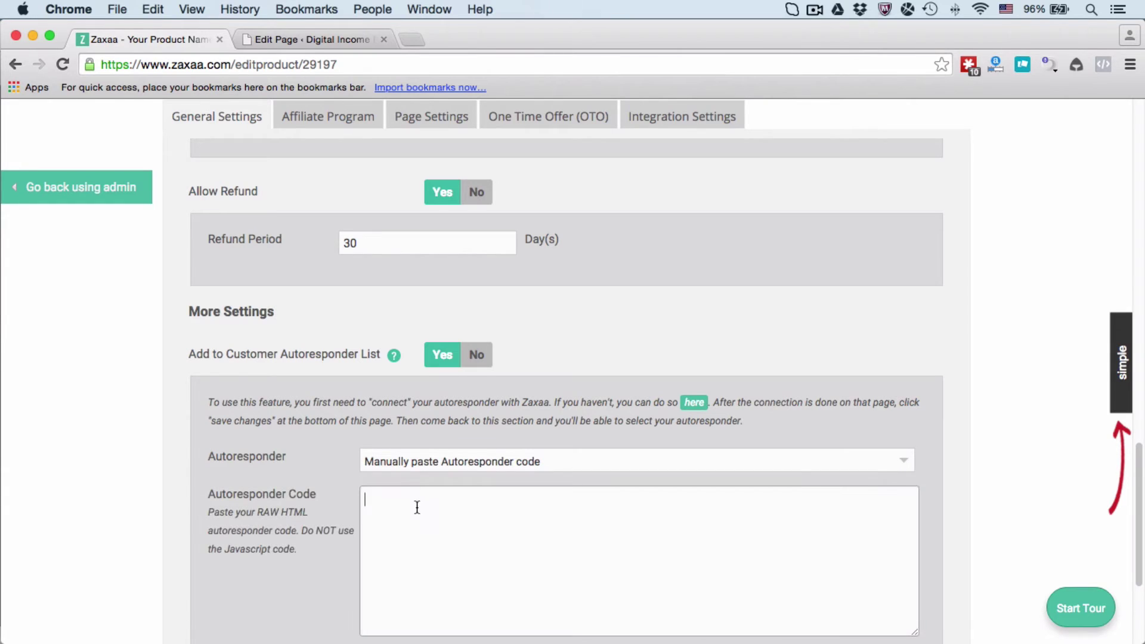
Step: Set 'Add to Customer Autoresponder List' to No and open the Affiliate Program settings
{"action": "scroll", "coordinate": [442, 428], "scroll_direction": "down", "scroll_amount": 2}
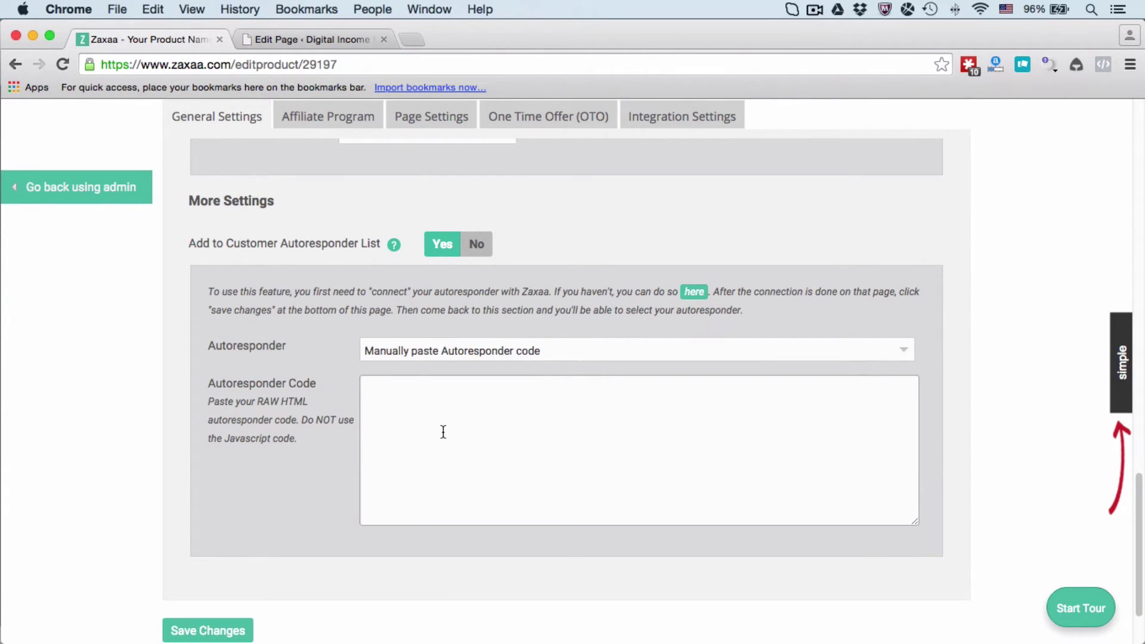
{"action": "left_click", "coordinate": [482, 249]}
{"action": "left_click", "coordinate": [289, 186]}
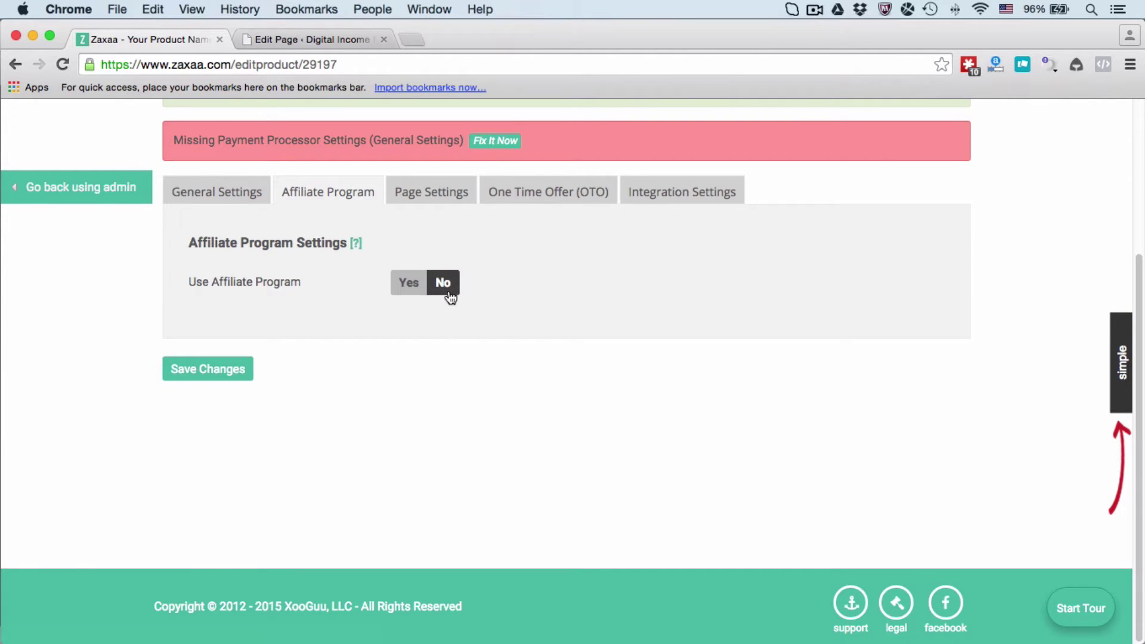
Step: Set Use Affiliate Program to Yes with 30-day delayed commissions and 50% commission
{"action": "left_click", "coordinate": [417, 289]}
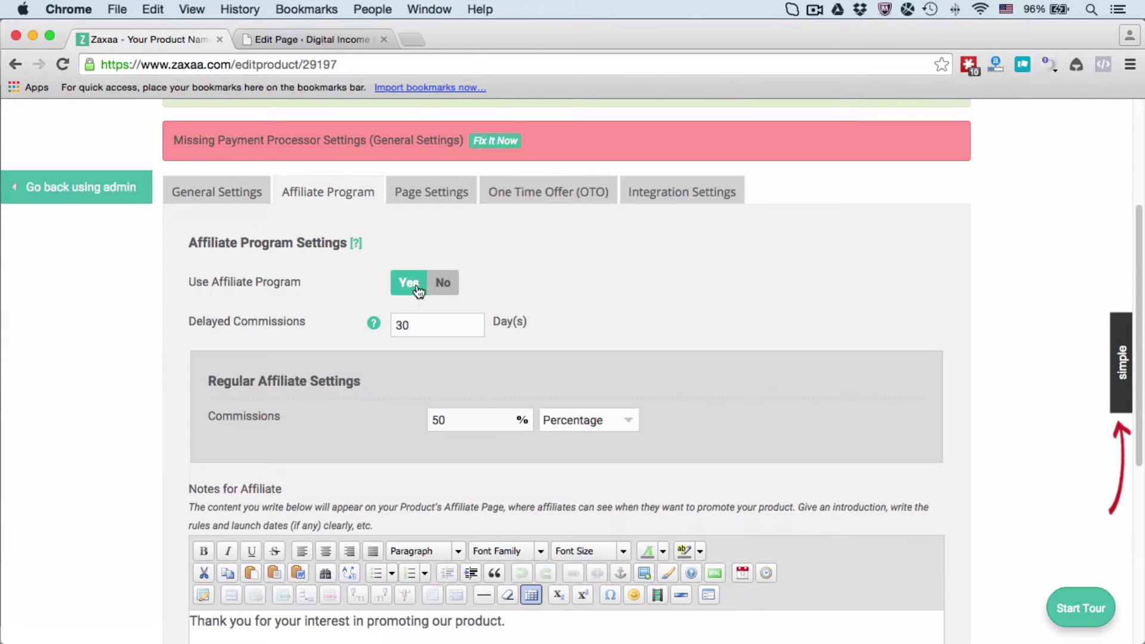
{"action": "left_click", "coordinate": [422, 329]}
{"action": "left_click", "coordinate": [398, 327]}
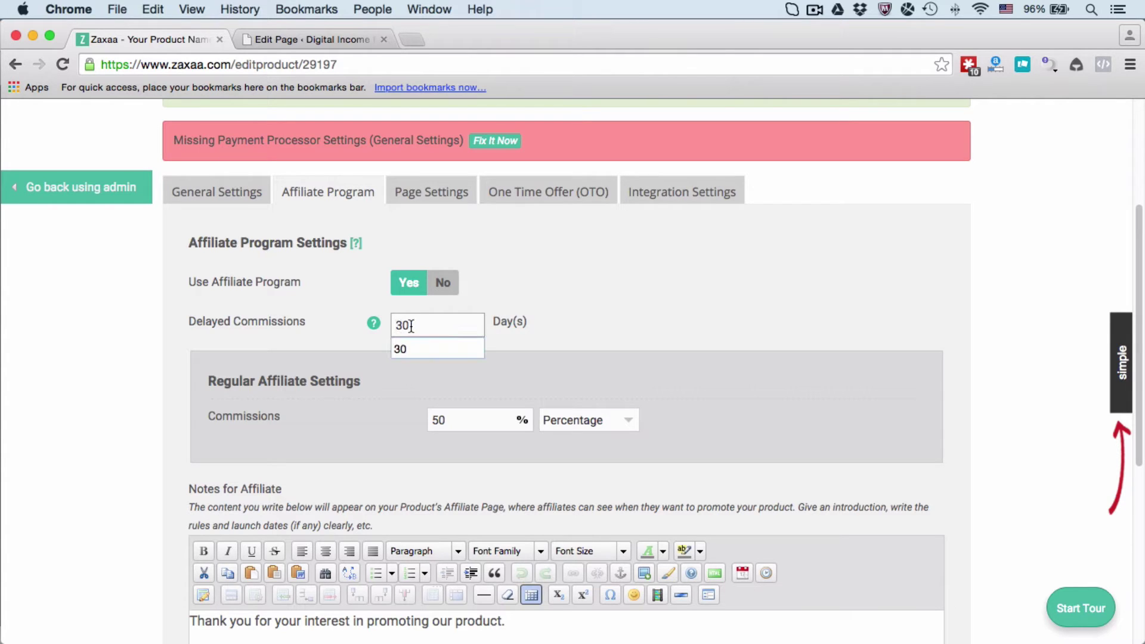
{"action": "left_click", "coordinate": [361, 347]}
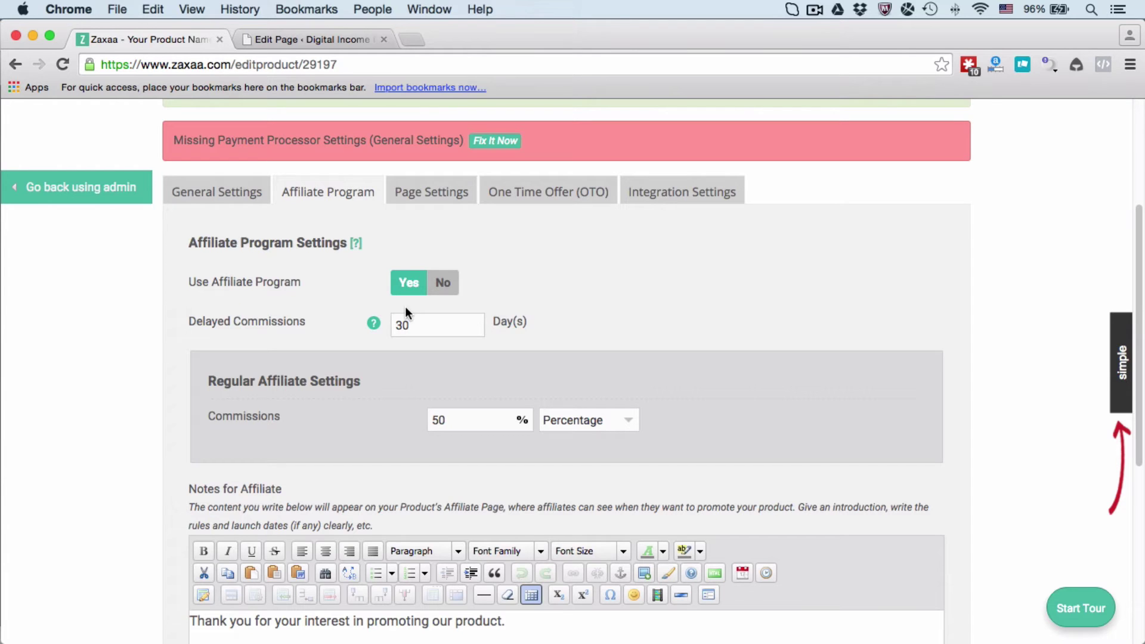
{"action": "left_click", "coordinate": [409, 325]}
{"action": "scroll", "coordinate": [413, 332], "scroll_direction": "down", "scroll_amount": 2}
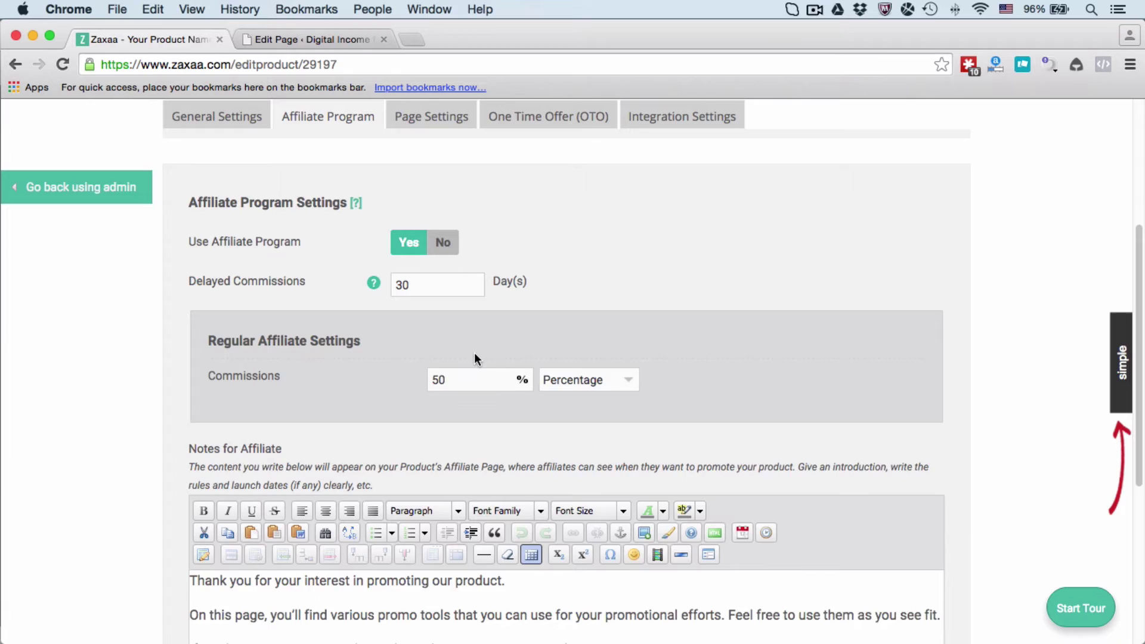
{"action": "scroll", "coordinate": [475, 358], "scroll_direction": "down", "scroll_amount": 1}
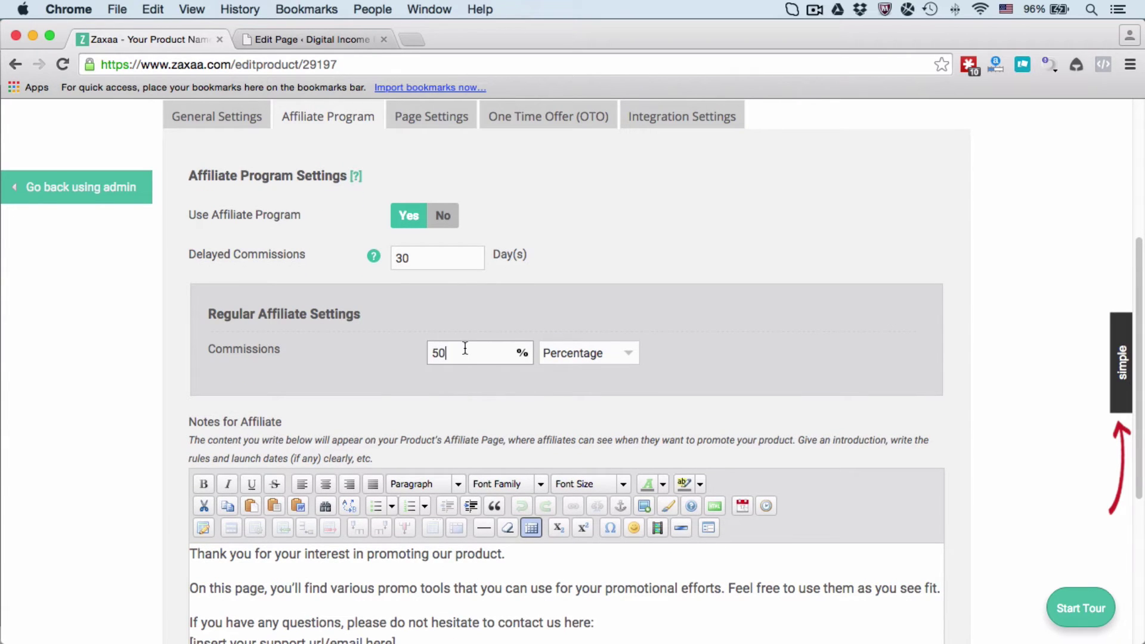
{"action": "scroll", "coordinate": [465, 348], "scroll_direction": "down", "scroll_amount": 5}
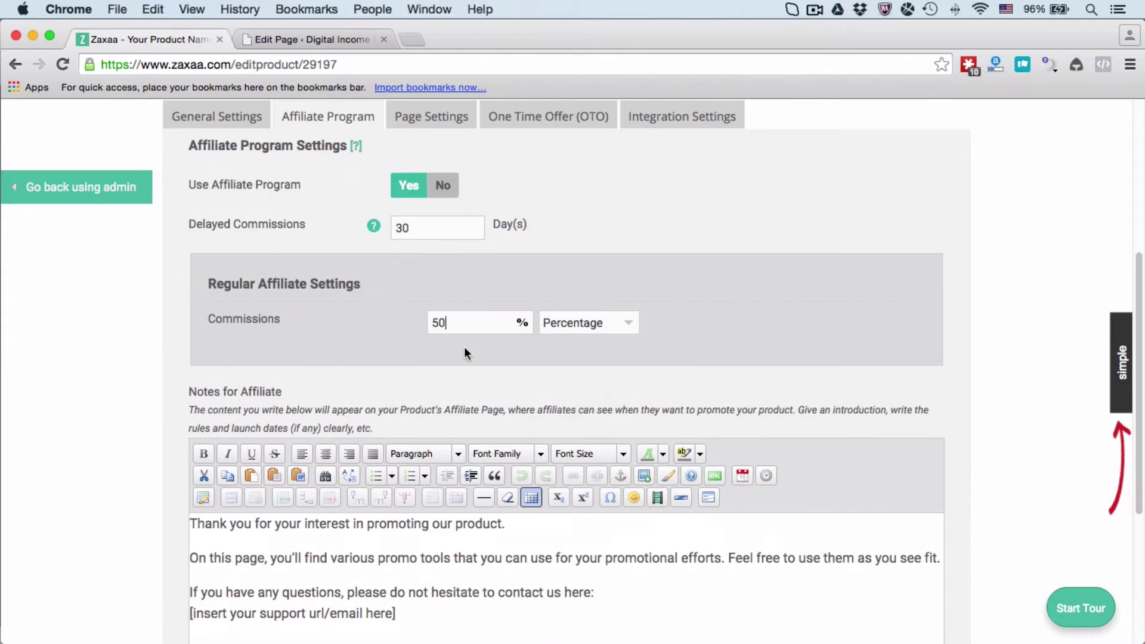
{"action": "double_click", "coordinate": [354, 503]}
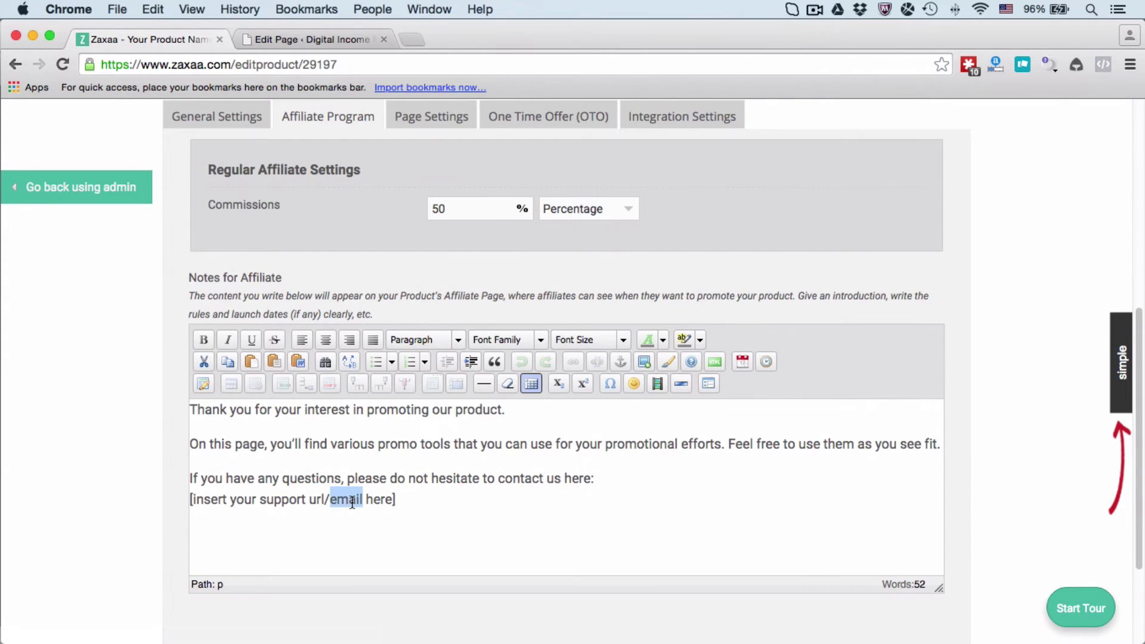
{"action": "scroll", "coordinate": [386, 465], "scroll_direction": "down", "scroll_amount": 1}
{"action": "scroll", "coordinate": [392, 456], "scroll_direction": "up", "scroll_amount": 5}
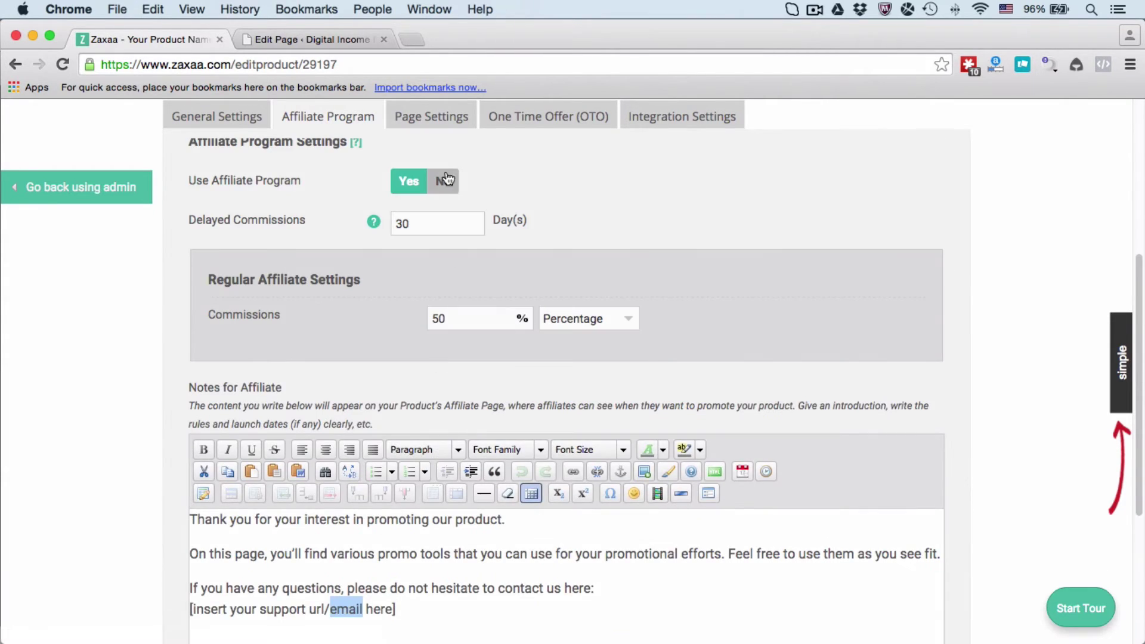
Step: Leave the Sales Page and Thank You Page URLs unchanged, then view the One Time Offer tab
{"action": "left_click", "coordinate": [451, 119]}
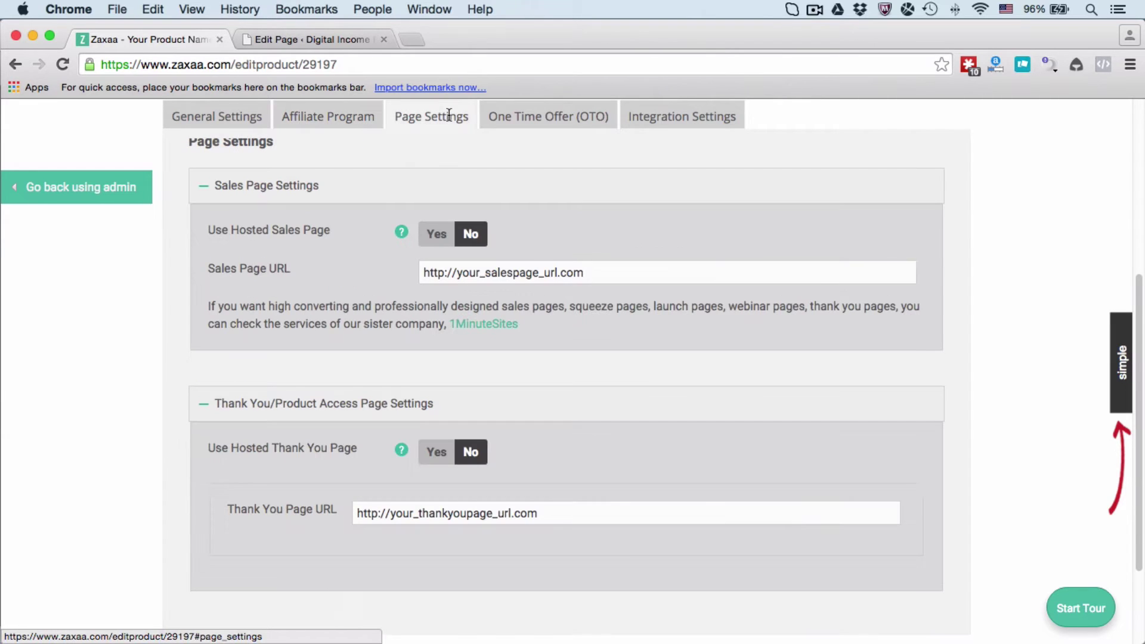
{"action": "triple_click", "coordinate": [447, 265]}
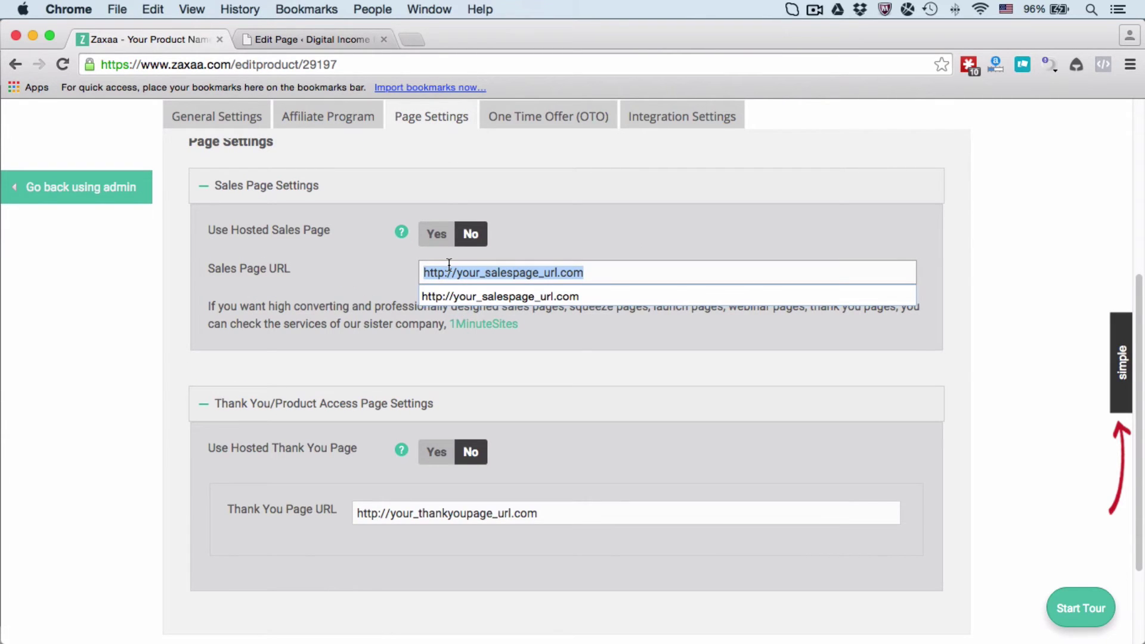
{"action": "left_click", "coordinate": [452, 513]}
{"action": "triple_click", "coordinate": [449, 511]}
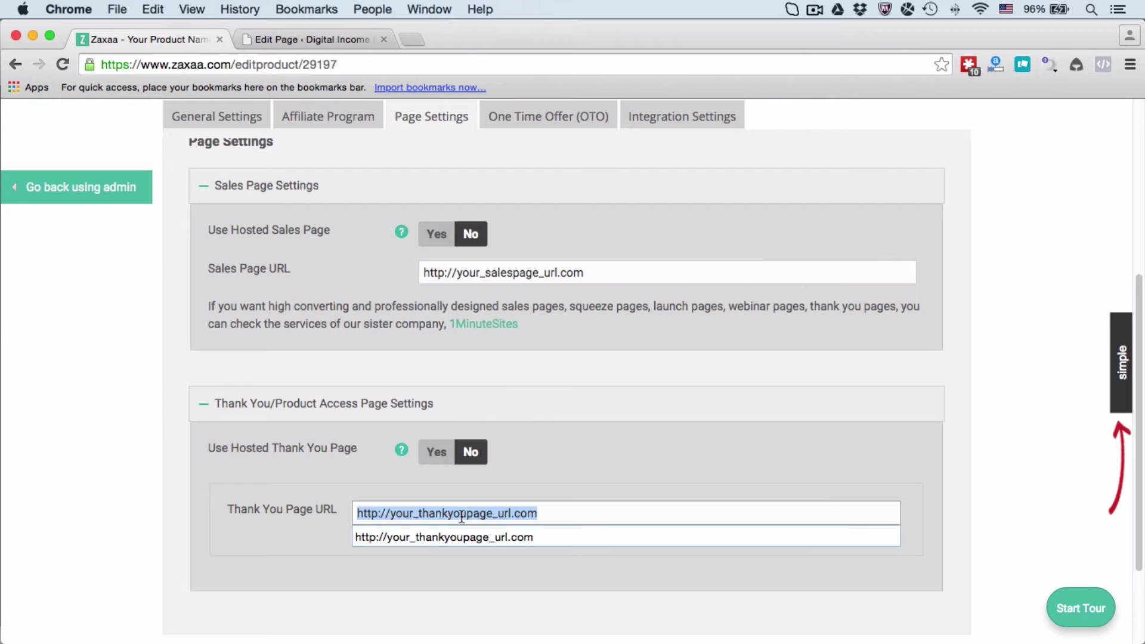
{"action": "left_click", "coordinate": [422, 491]}
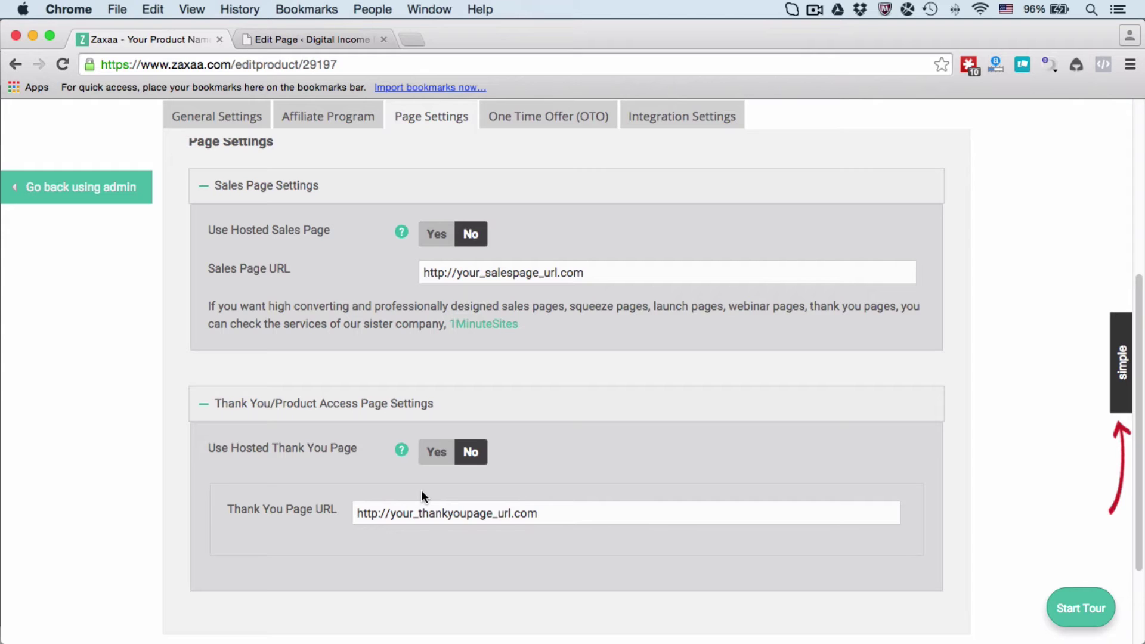
{"action": "triple_click", "coordinate": [449, 513]}
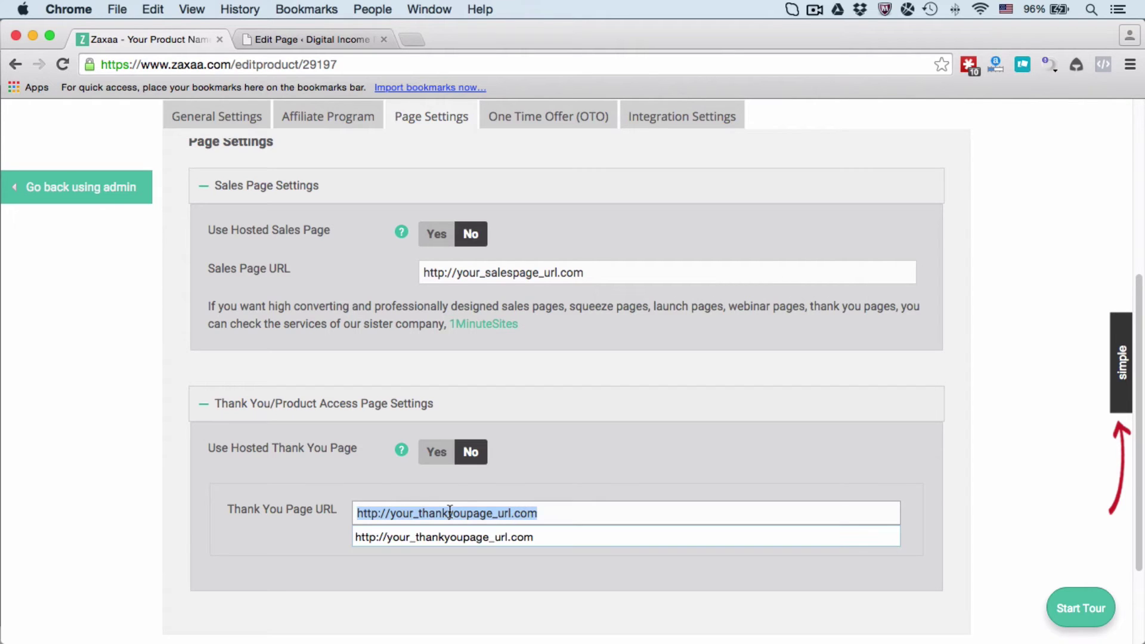
{"action": "left_click", "coordinate": [575, 125]}
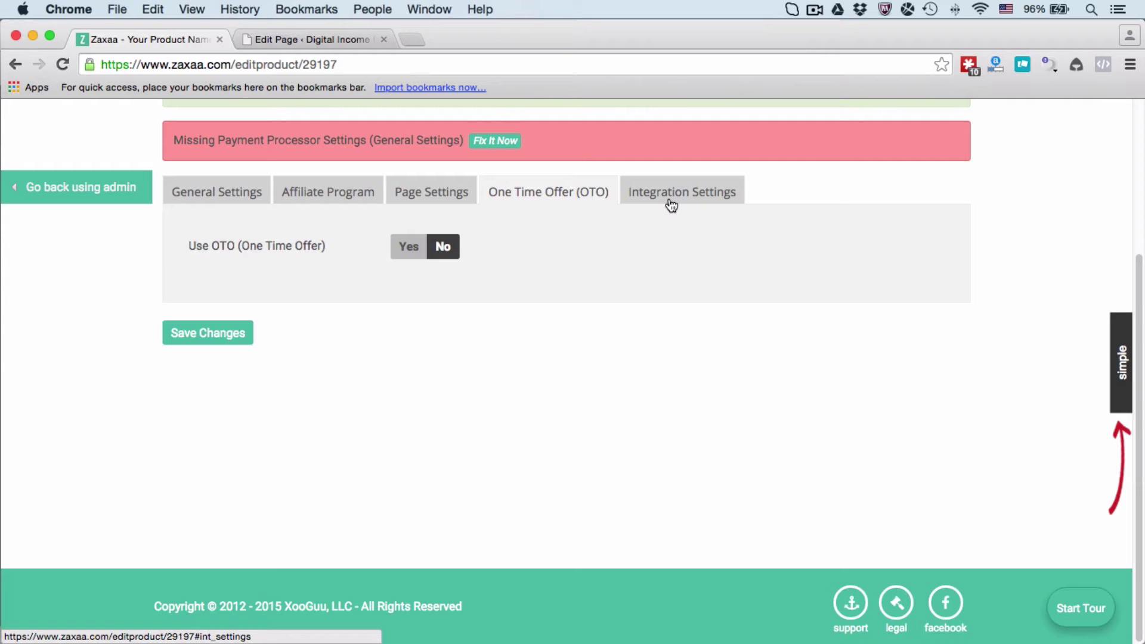
Step: Save the product's changes from Integration Settings and scroll to Go Live/Publish
{"action": "left_click", "coordinate": [671, 205]}
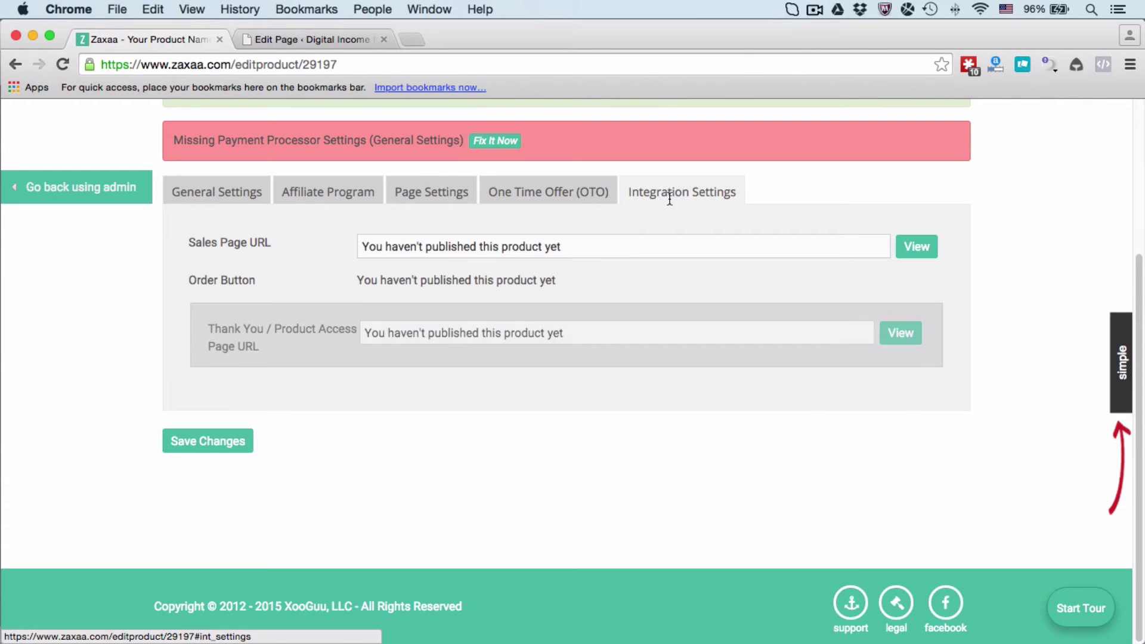
{"action": "left_click", "coordinate": [221, 444]}
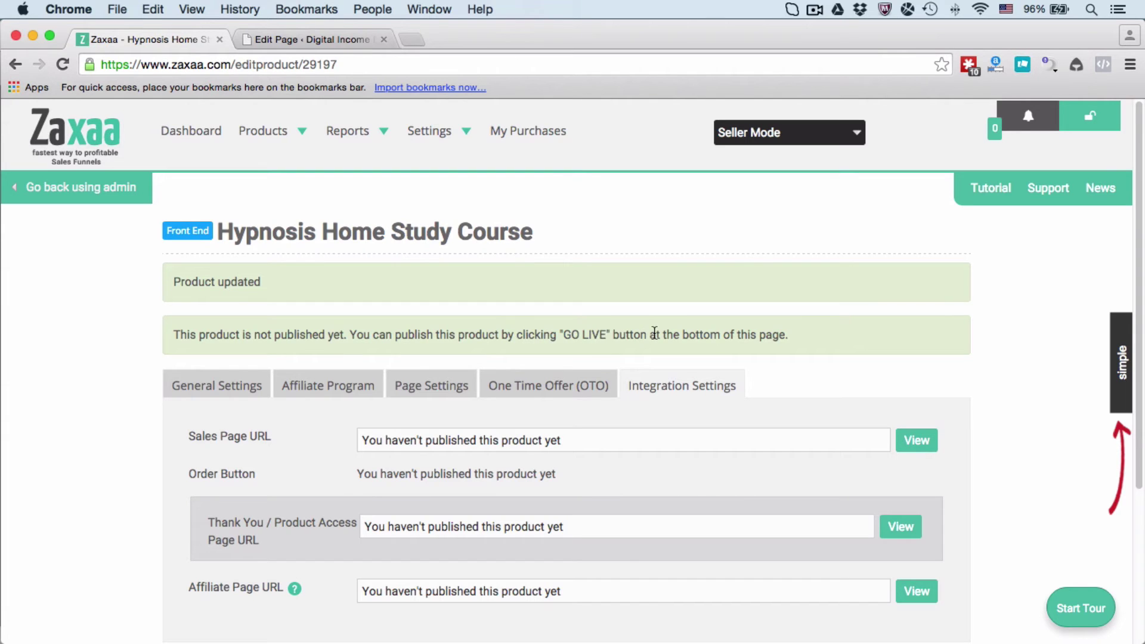
{"action": "scroll", "coordinate": [654, 332], "scroll_direction": "down", "scroll_amount": 4}
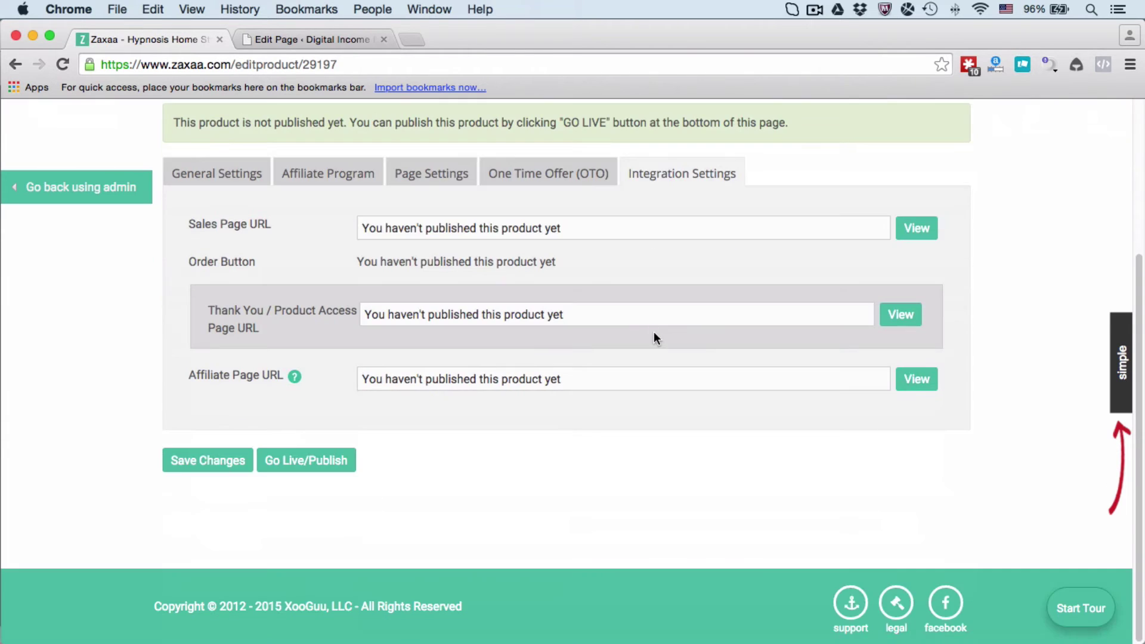
Step: Agree to the Acceptable Use Policy and publish Hypnosis Home Study Course immediately
{"action": "left_click", "coordinate": [297, 462]}
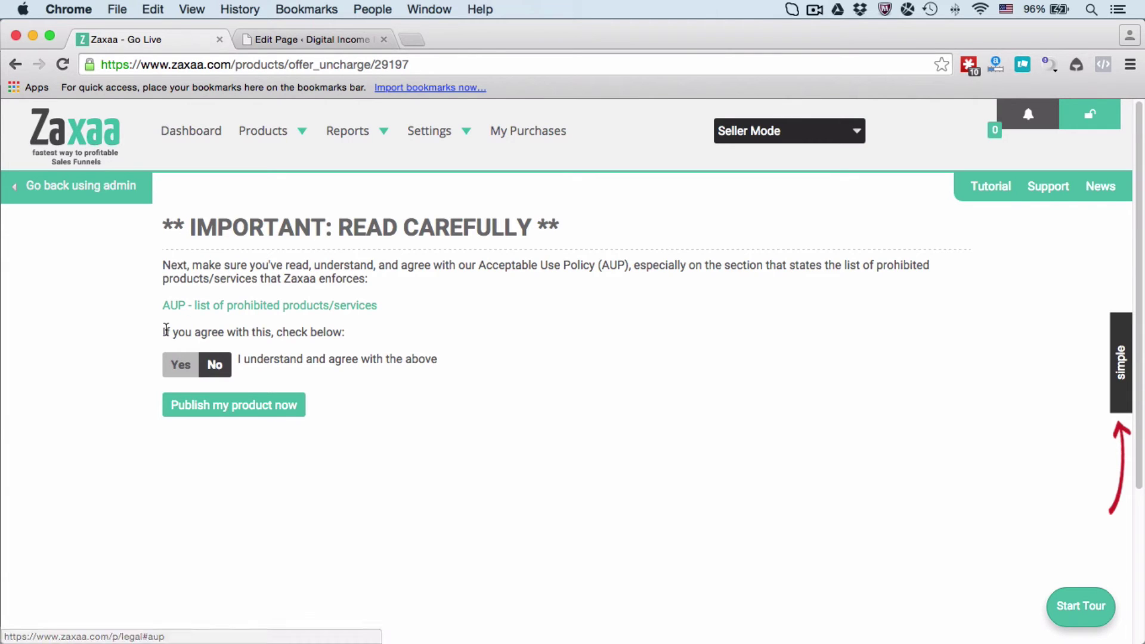
{"action": "left_click", "coordinate": [179, 365]}
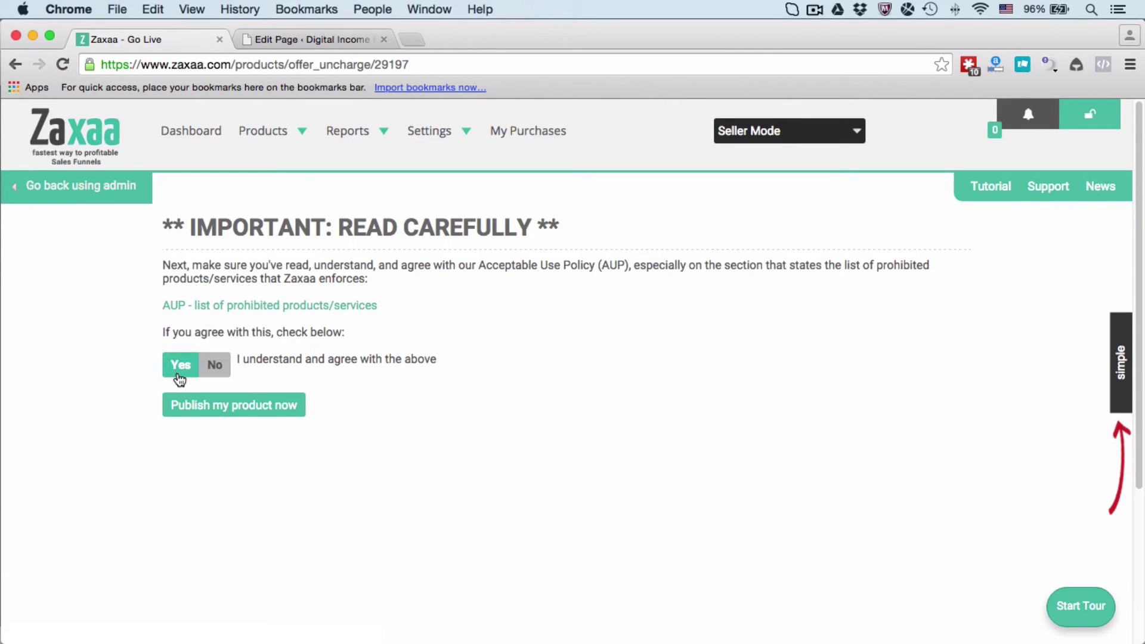
{"action": "left_click", "coordinate": [183, 409]}
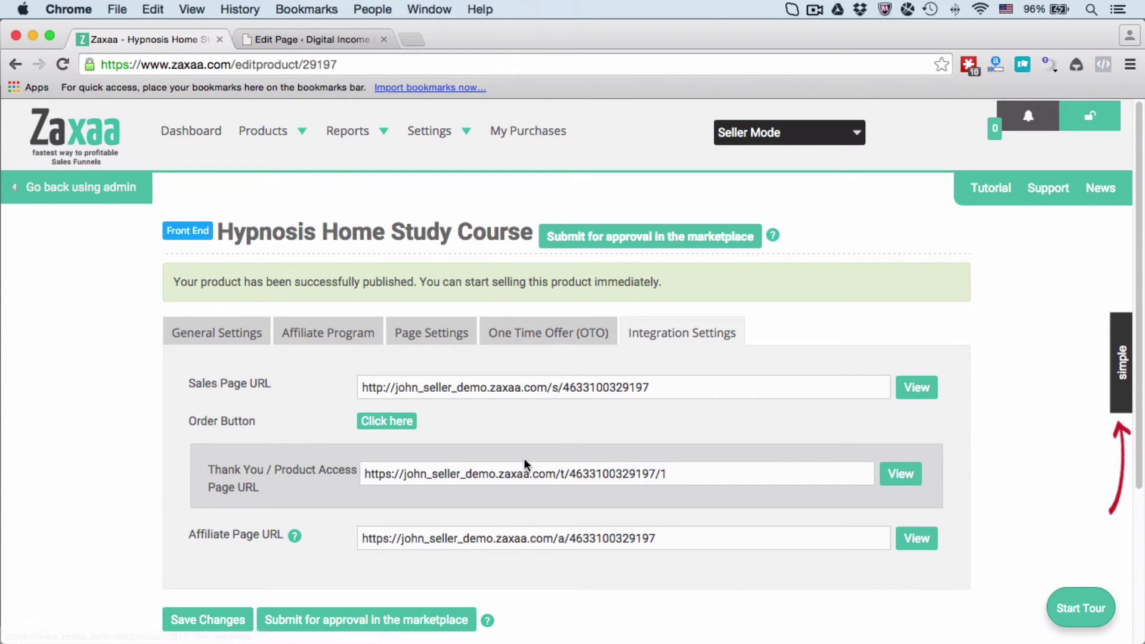
Step: Open the product's order buttons and select the big green 'Only $100 Add to Cart' HTML code
{"action": "left_click", "coordinate": [394, 422]}
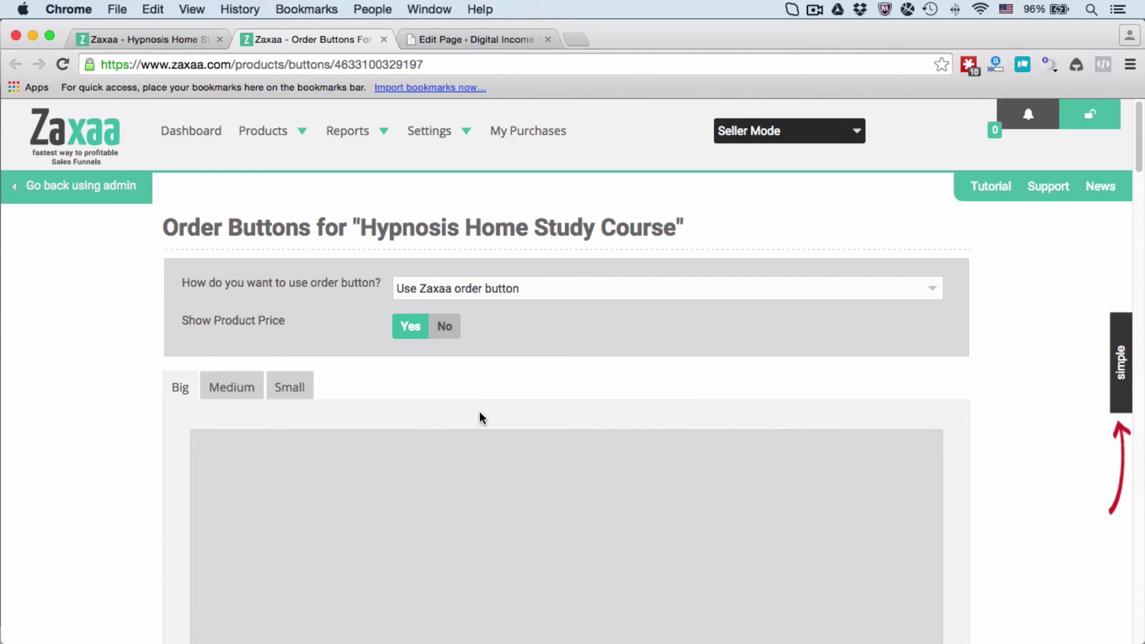
{"action": "scroll", "coordinate": [480, 412], "scroll_direction": "down", "scroll_amount": 2}
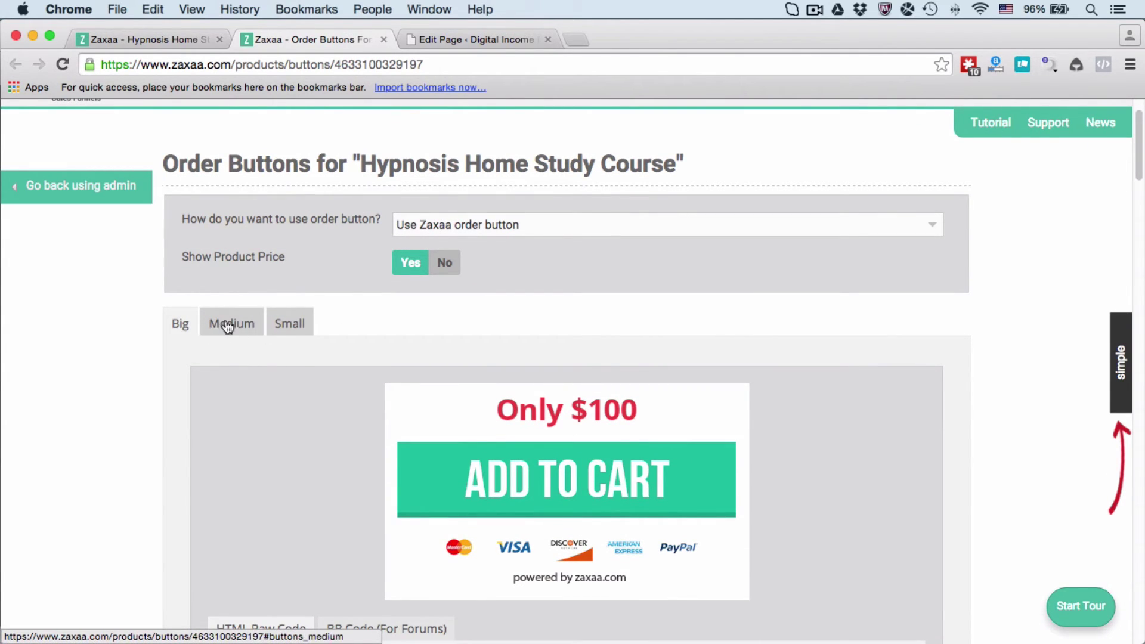
{"action": "scroll", "coordinate": [615, 337], "scroll_direction": "down", "scroll_amount": 12}
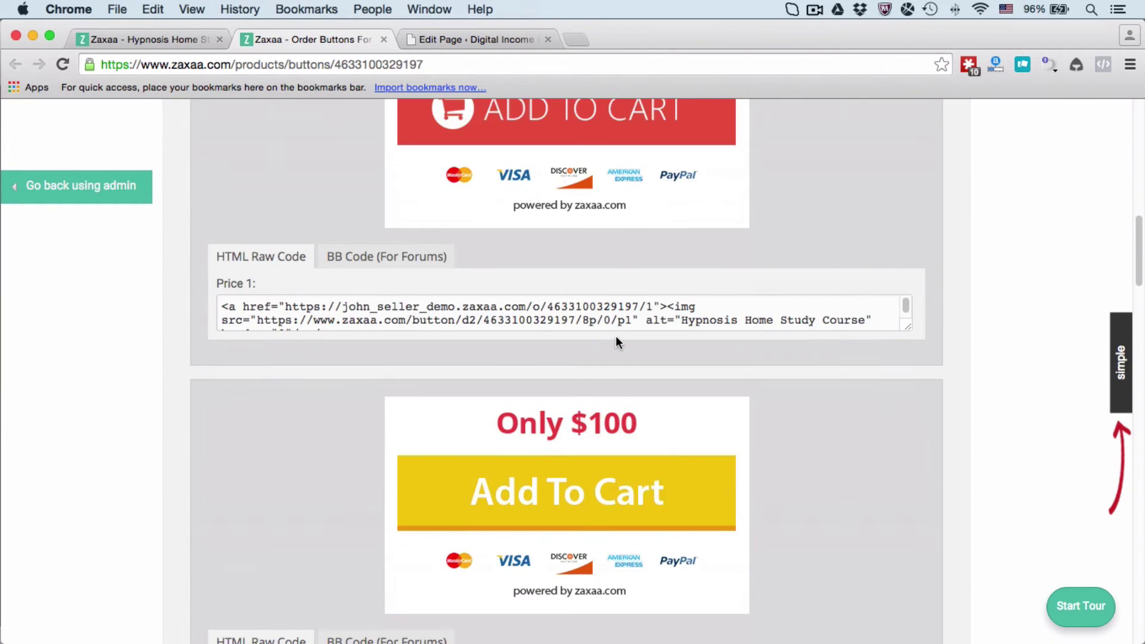
{"action": "scroll", "coordinate": [615, 335], "scroll_direction": "up", "scroll_amount": 5}
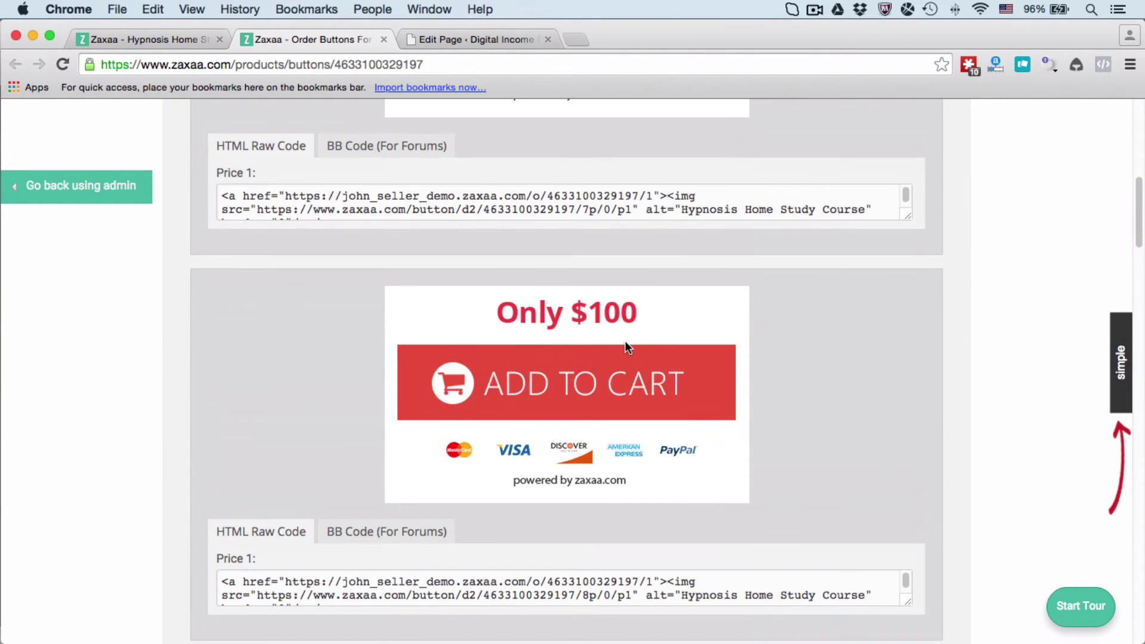
{"action": "scroll", "coordinate": [625, 341], "scroll_direction": "up", "scroll_amount": 6}
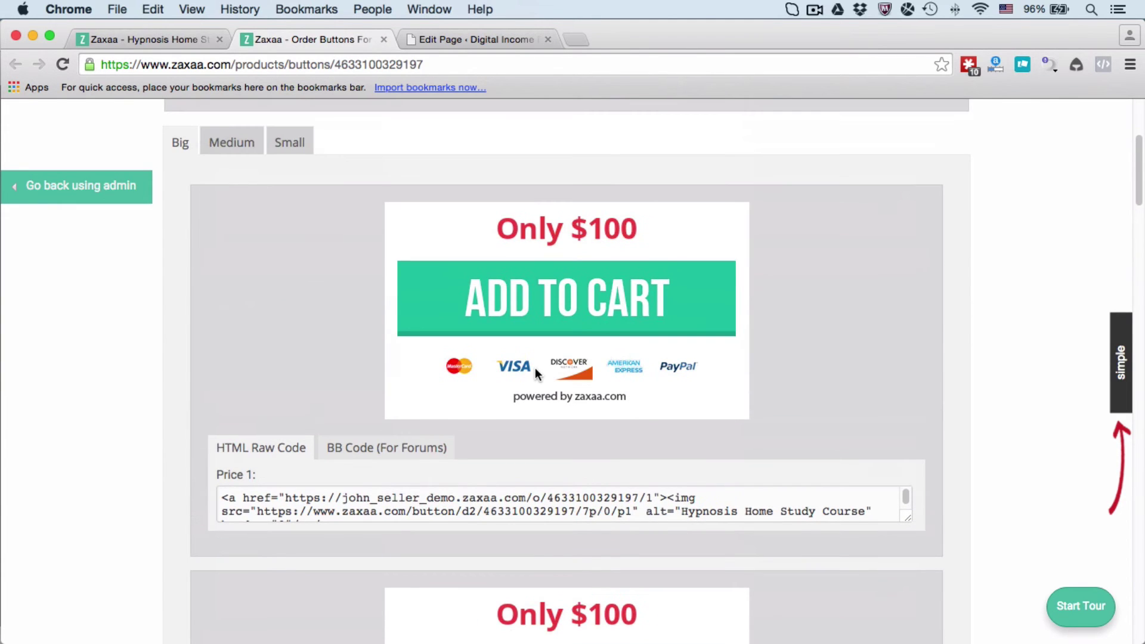
{"action": "left_click", "coordinate": [331, 516]}
{"action": "key", "text": "super+c"}
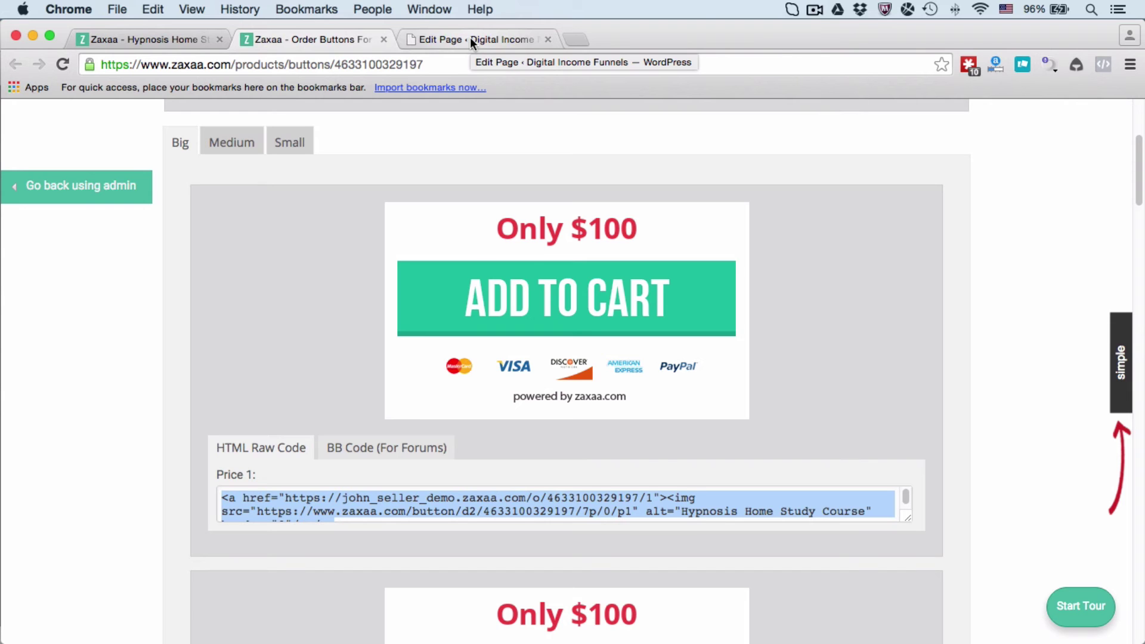
Step: Switch the WordPress Test page editor to Text mode and delete the &nbsp; line
{"action": "left_click", "coordinate": [470, 40]}
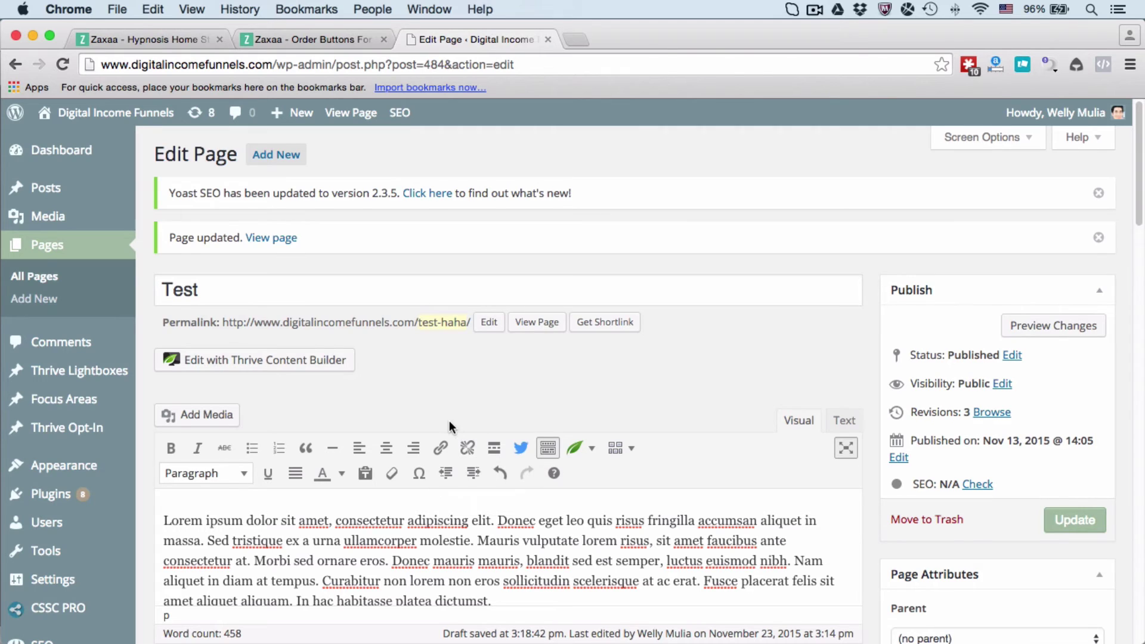
{"action": "scroll", "coordinate": [449, 421], "scroll_direction": "down", "scroll_amount": 3}
{"action": "scroll", "coordinate": [468, 428], "scroll_direction": "down", "scroll_amount": 10}
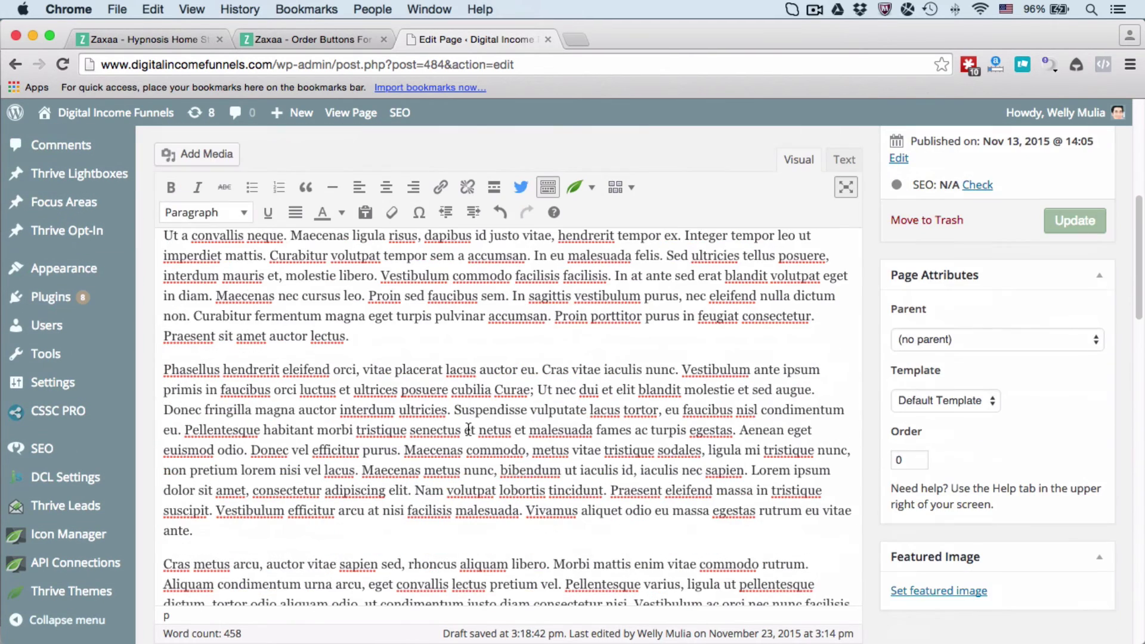
{"action": "scroll", "coordinate": [555, 390], "scroll_direction": "down", "scroll_amount": 2}
{"action": "scroll", "coordinate": [556, 390], "scroll_direction": "down", "scroll_amount": 3}
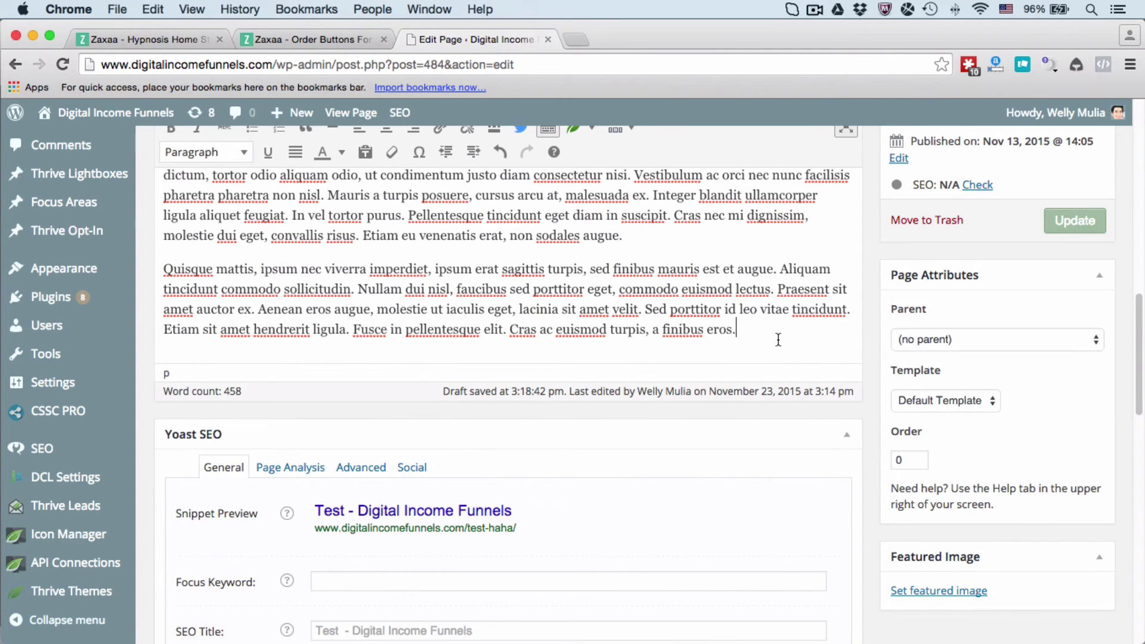
{"action": "key", "text": "Right"}
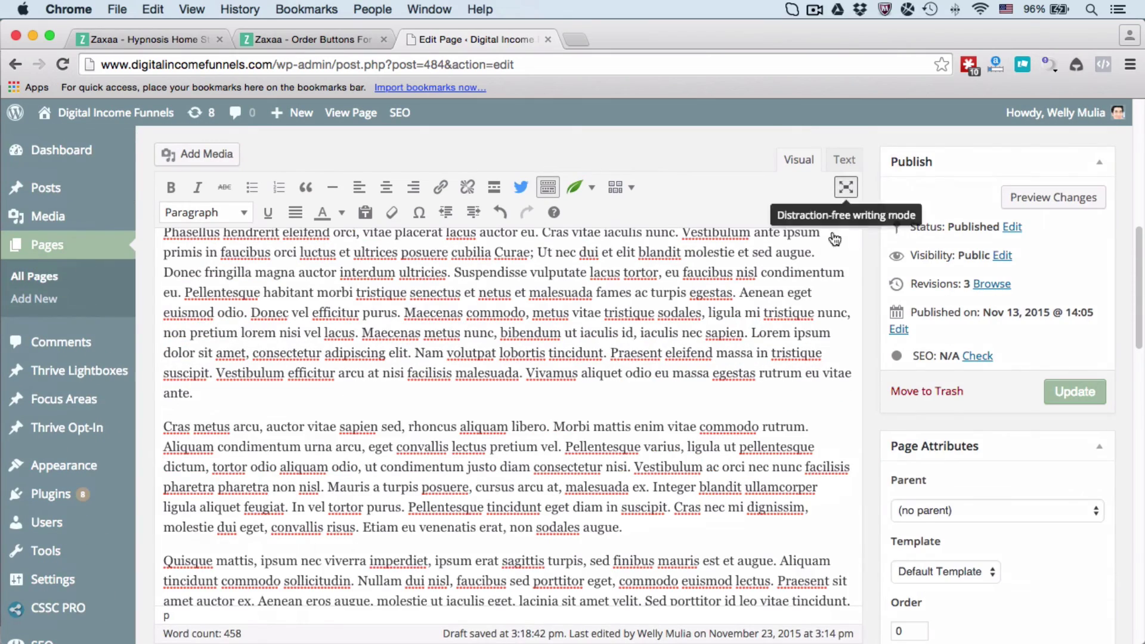
{"action": "scroll", "coordinate": [827, 266], "scroll_direction": "down", "scroll_amount": 3}
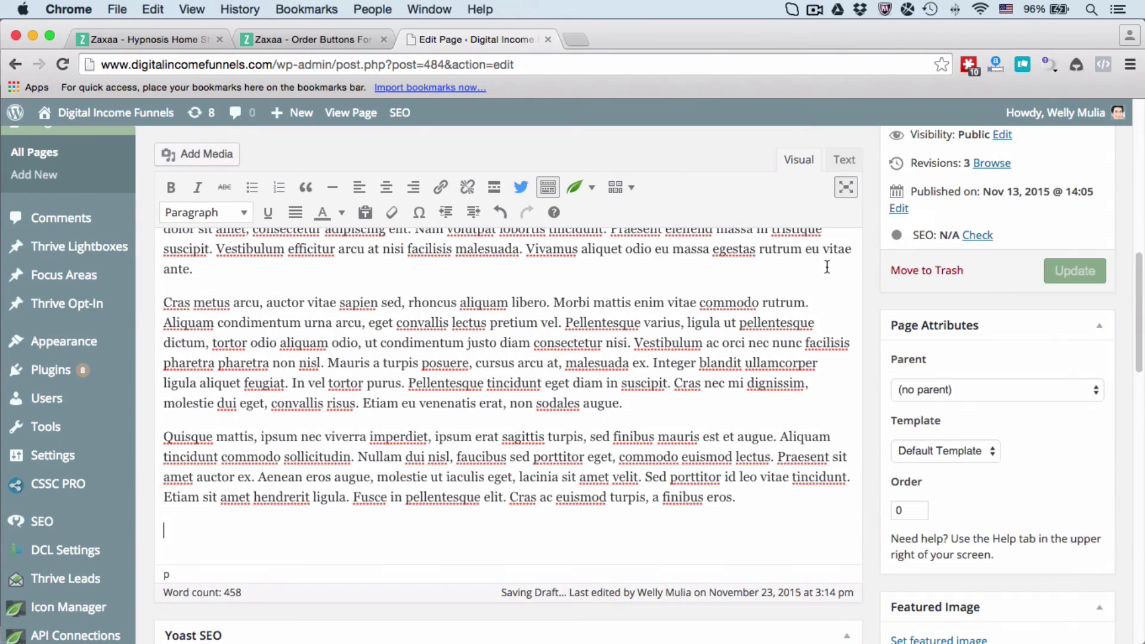
{"action": "left_click", "coordinate": [846, 166]}
{"action": "scroll", "coordinate": [616, 337], "scroll_direction": "down", "scroll_amount": 10}
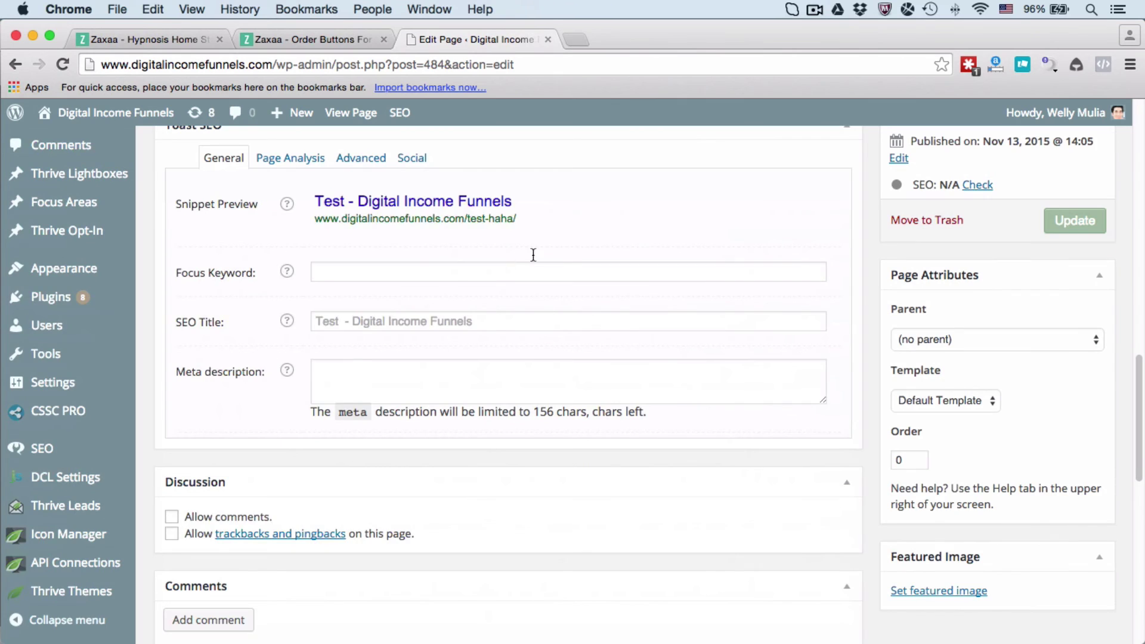
{"action": "scroll", "coordinate": [558, 271], "scroll_direction": "up", "scroll_amount": 5}
{"action": "scroll", "coordinate": [558, 272], "scroll_direction": "up", "scroll_amount": 1}
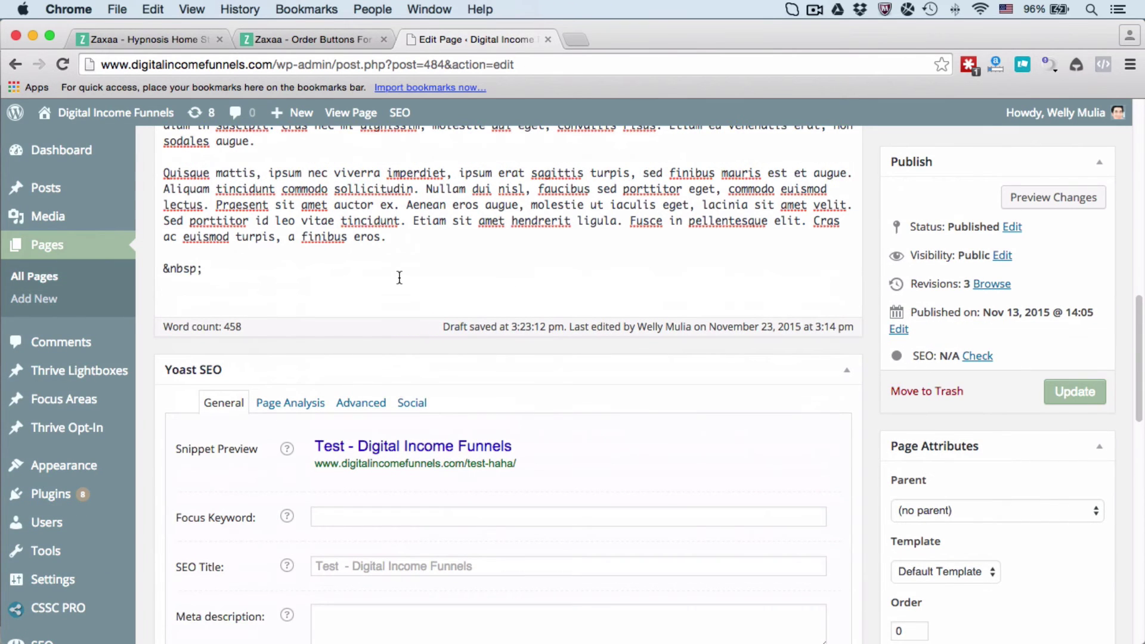
{"action": "double_click", "coordinate": [399, 277]}
{"action": "triple_click", "coordinate": [399, 277]}
{"action": "key", "text": "BackSpace"}
{"action": "key", "text": "BackSpace"}
{"action": "key", "text": "BackSpace"}
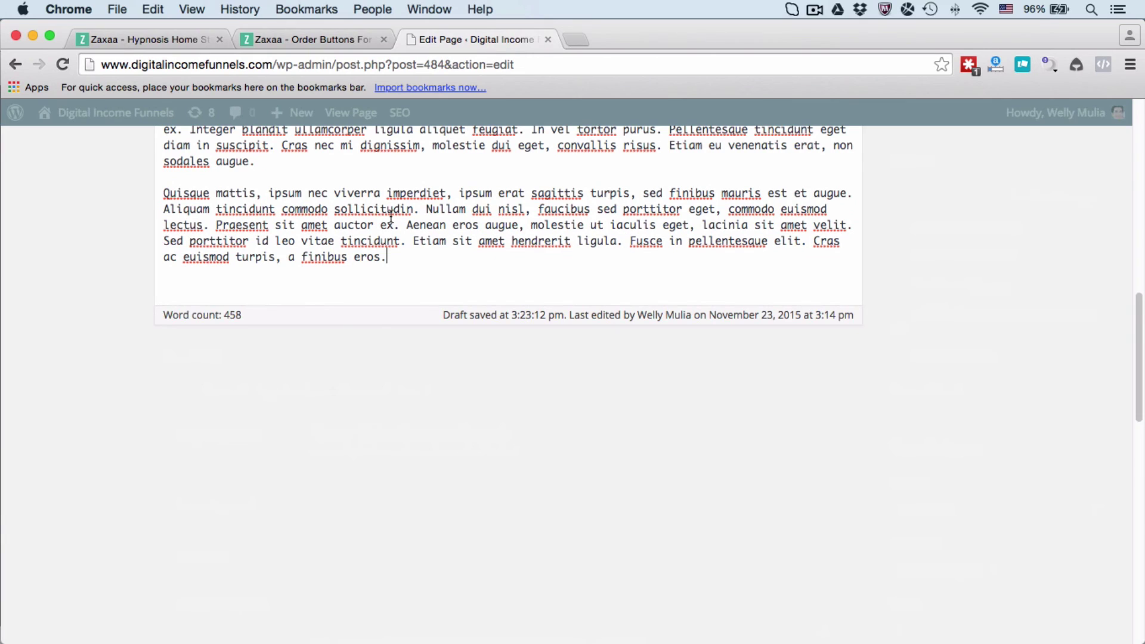
Step: Paste the big button's HTML Raw Code from Zaxaa after the last paragraph
{"action": "key", "text": "Return"}
{"action": "key", "text": "Return"}
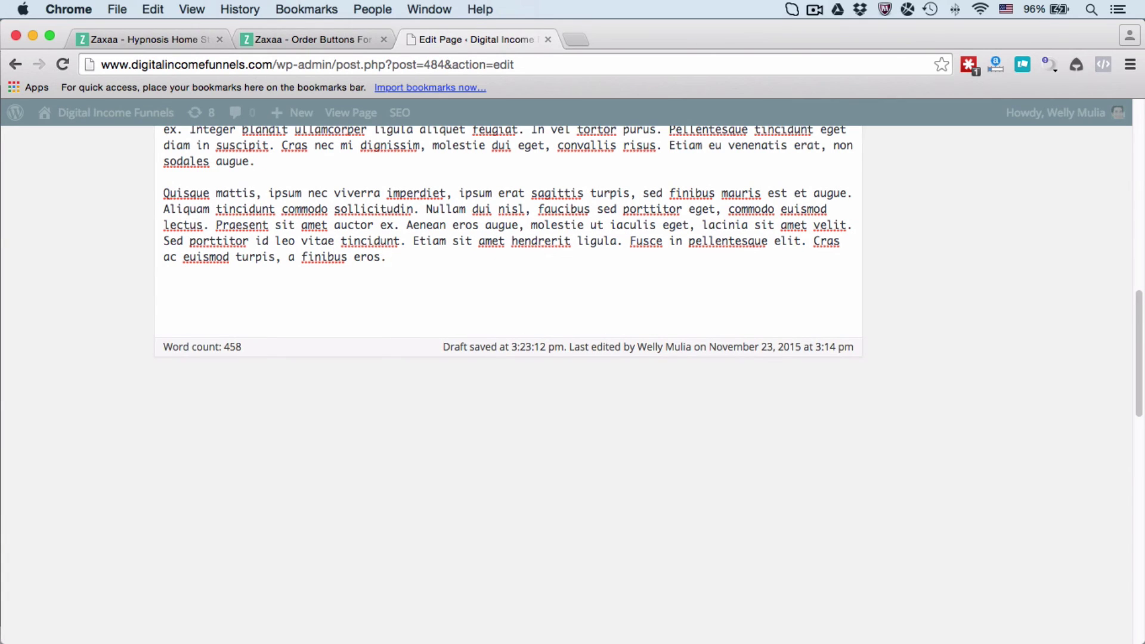
{"action": "key", "text": "super+v"}
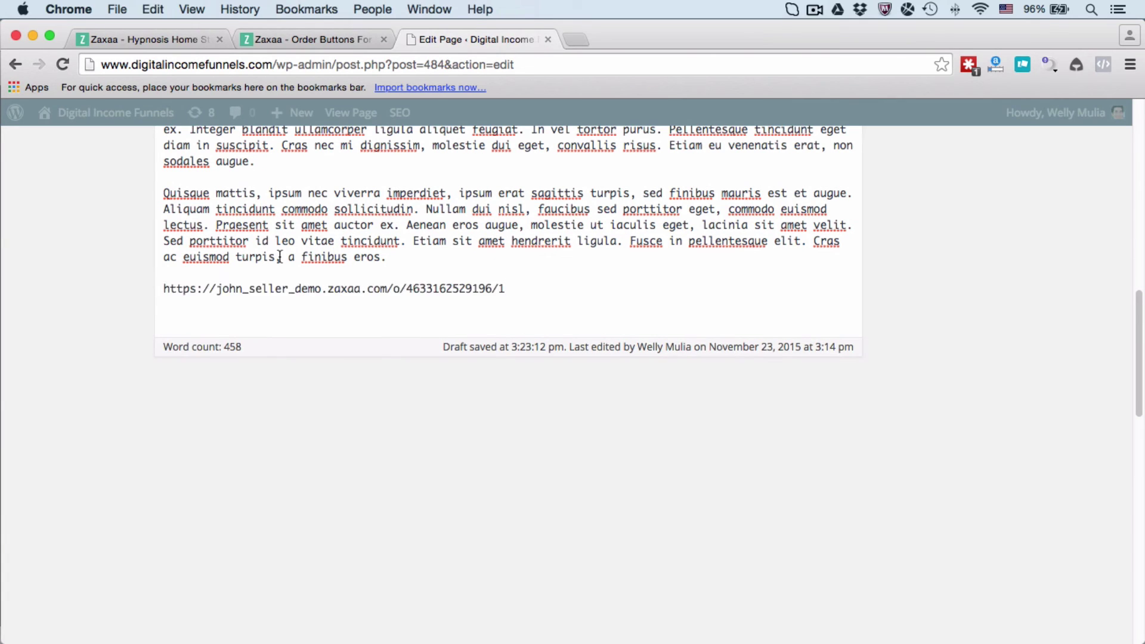
{"action": "key", "text": "super+z"}
{"action": "left_click", "coordinate": [353, 37]}
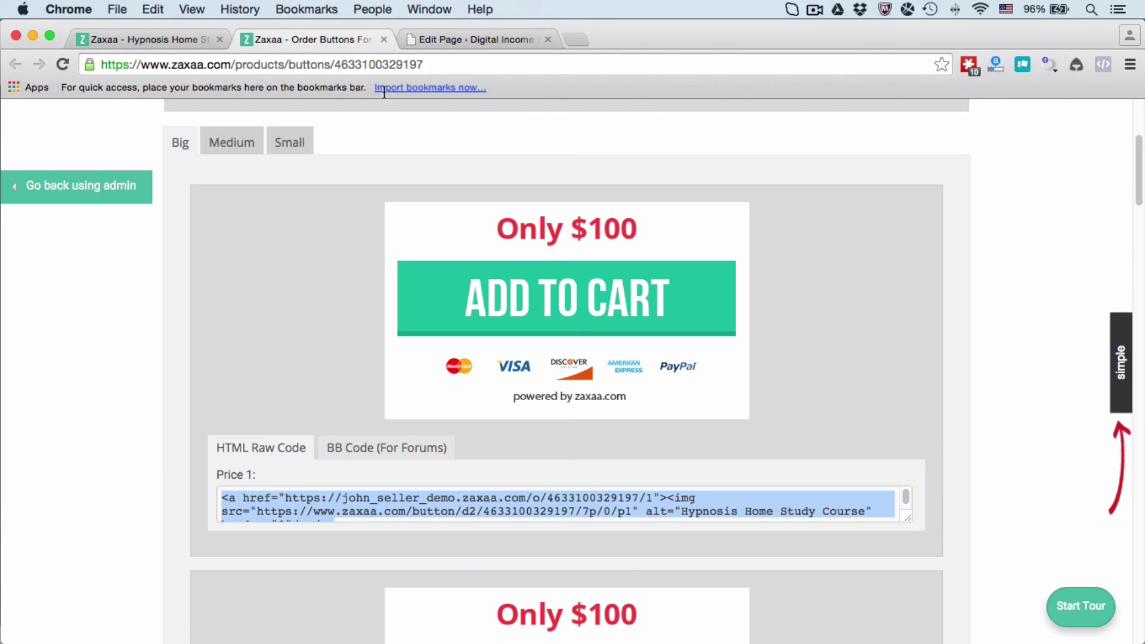
{"action": "left_click", "coordinate": [377, 508]}
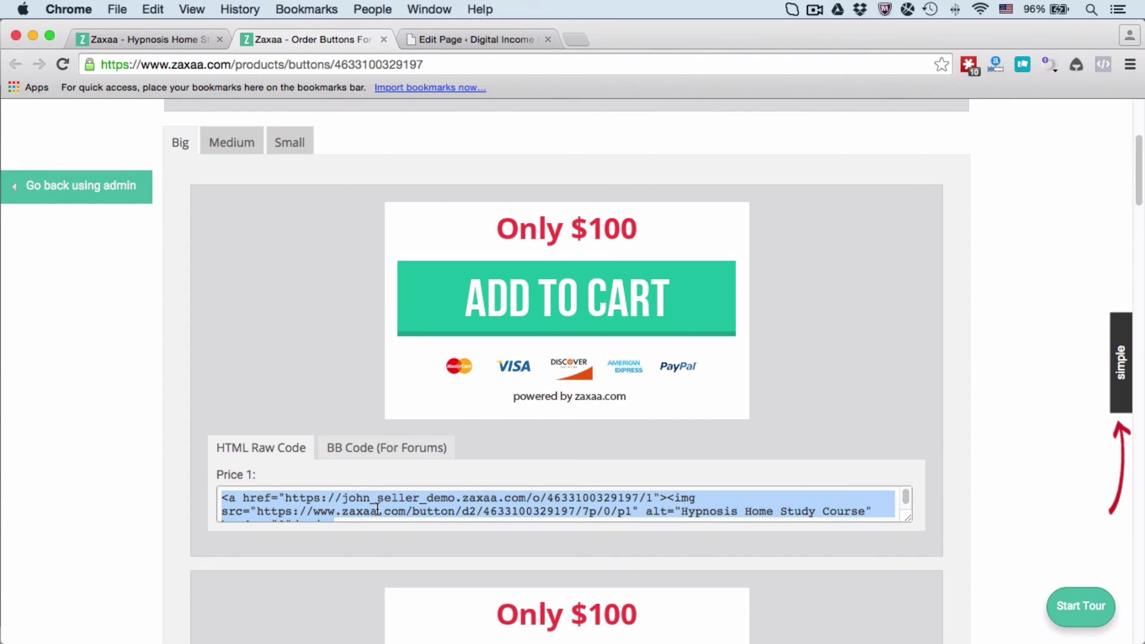
{"action": "left_click", "coordinate": [502, 39]}
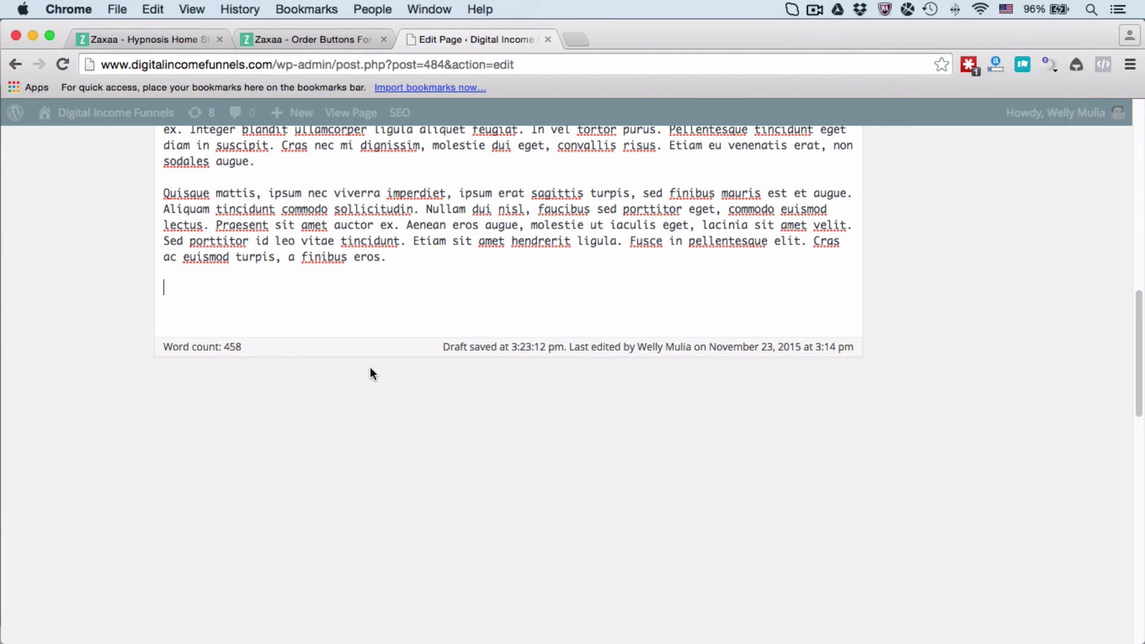
{"action": "key", "text": "super+v"}
Step: Switch the Test page editor back to the Visual view and find the button image
{"action": "scroll", "coordinate": [968, 200], "scroll_direction": "up", "scroll_amount": 10}
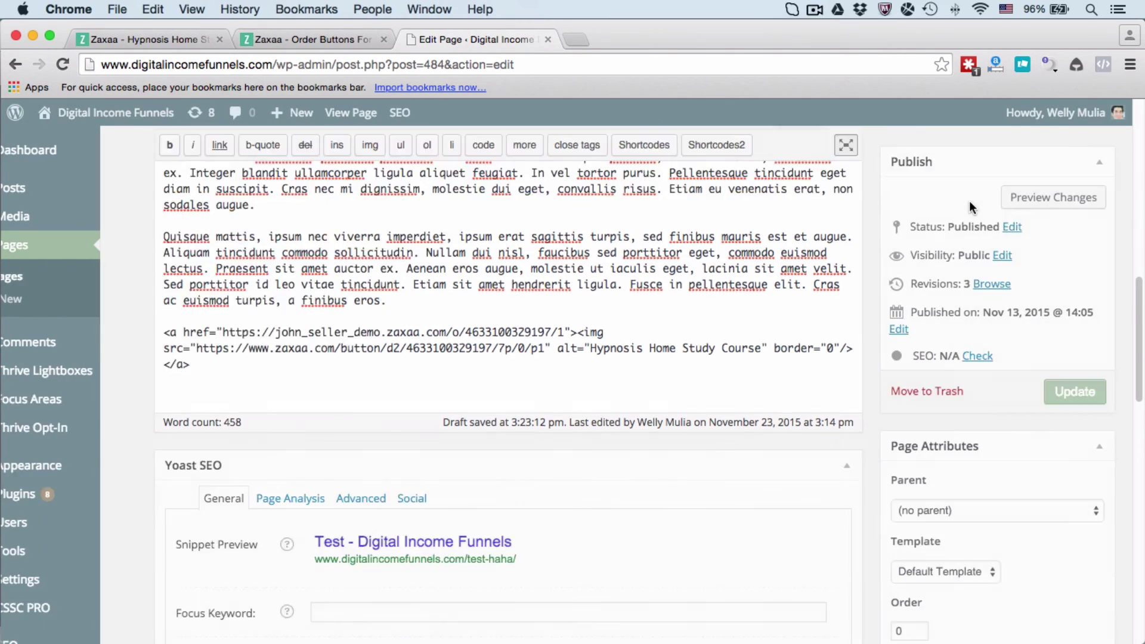
{"action": "left_click", "coordinate": [797, 419]}
{"action": "scroll", "coordinate": [736, 378], "scroll_direction": "down", "scroll_amount": 10}
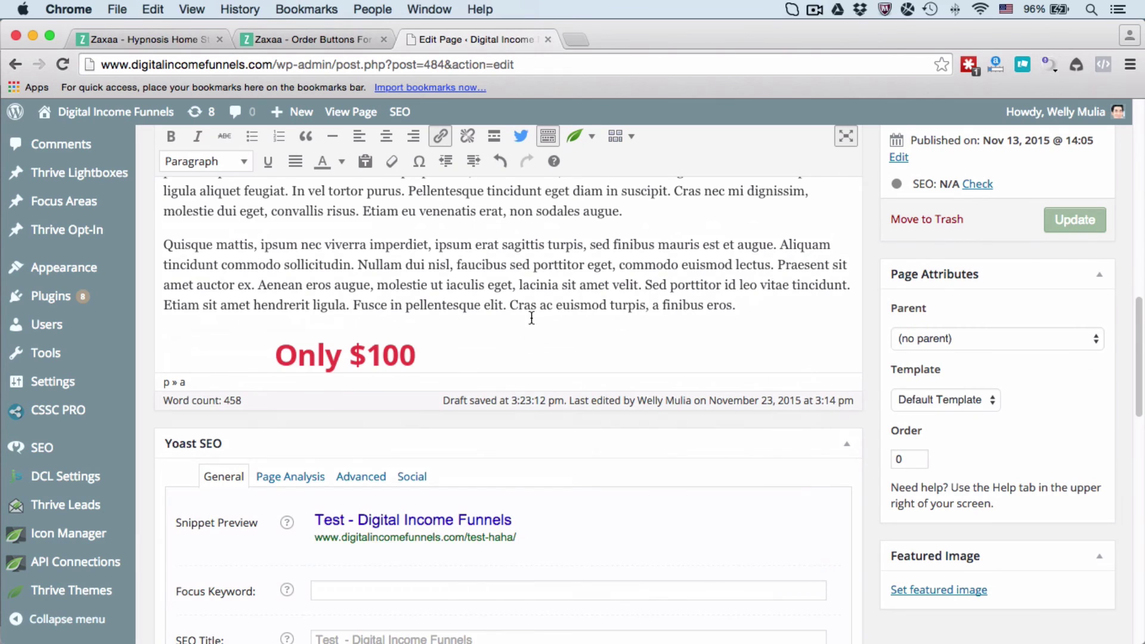
{"action": "scroll", "coordinate": [530, 322], "scroll_direction": "down", "scroll_amount": 3}
{"action": "scroll", "coordinate": [540, 316], "scroll_direction": "up", "scroll_amount": 4}
{"action": "scroll", "coordinate": [553, 297], "scroll_direction": "down", "scroll_amount": 3}
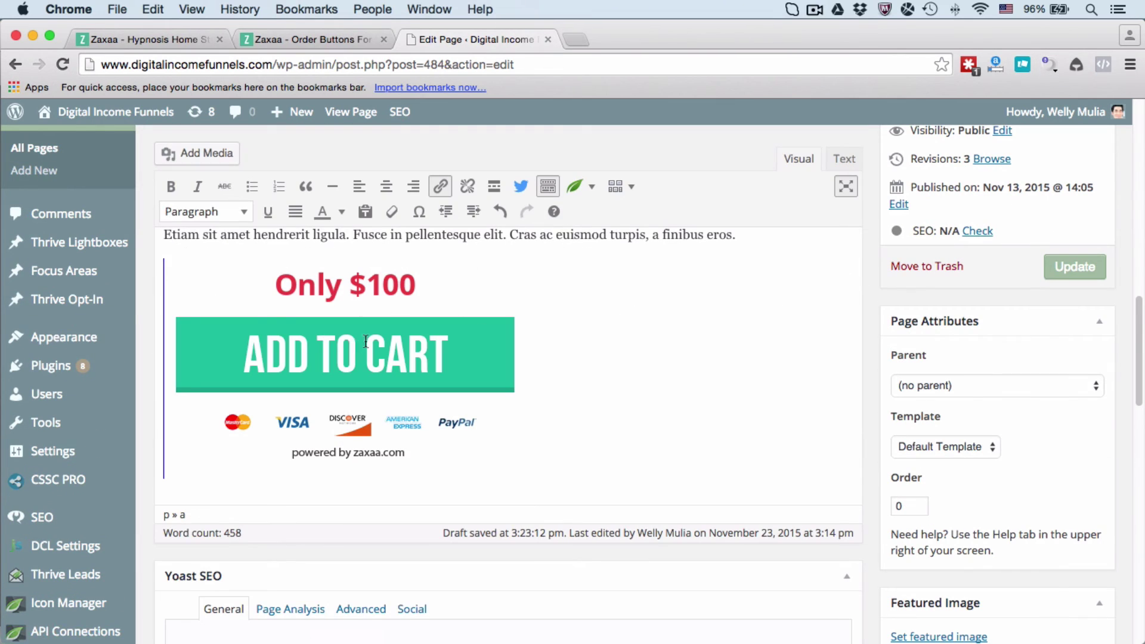
Step: Align the Only $100 Add To Cart image to center and update the page
{"action": "left_click", "coordinate": [331, 40]}
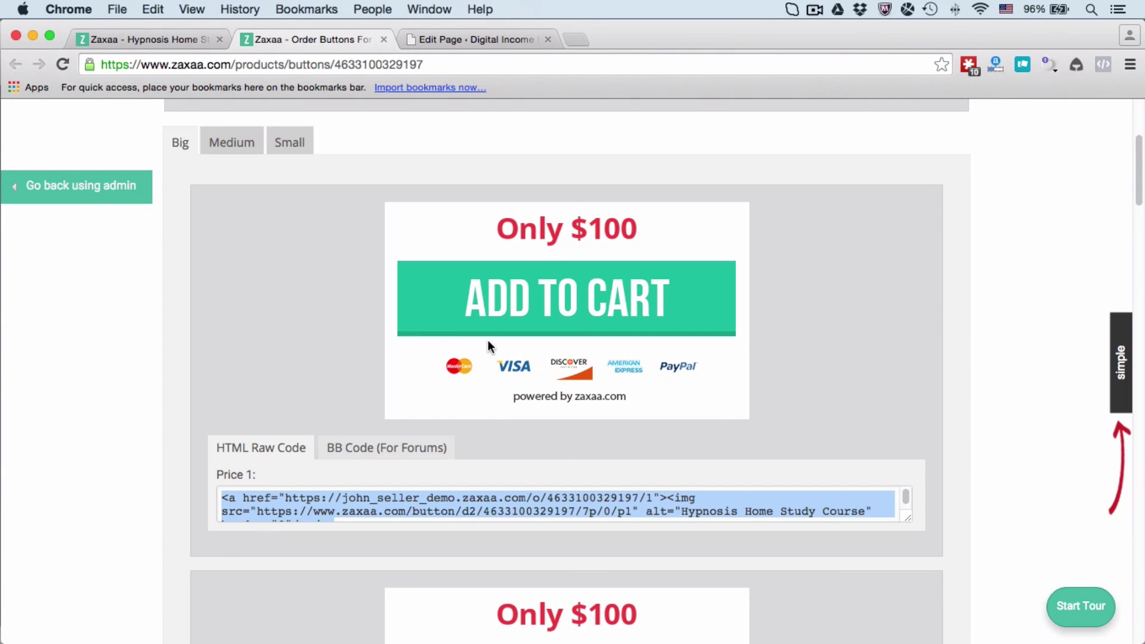
{"action": "left_click", "coordinate": [480, 45]}
{"action": "left_click", "coordinate": [356, 333]}
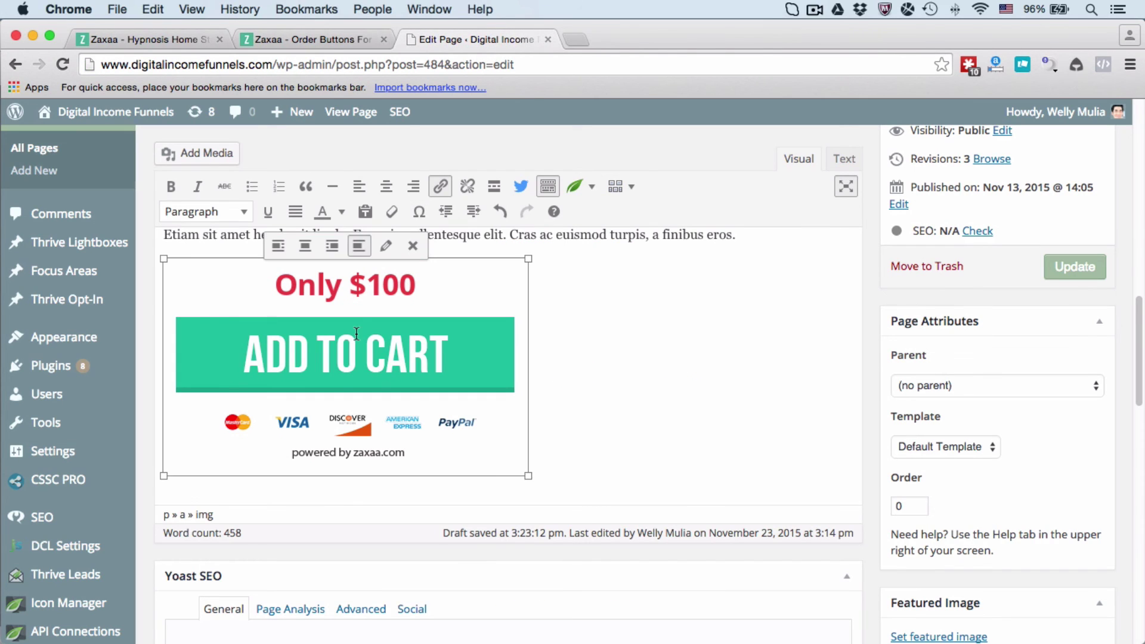
{"action": "left_click", "coordinate": [386, 186]}
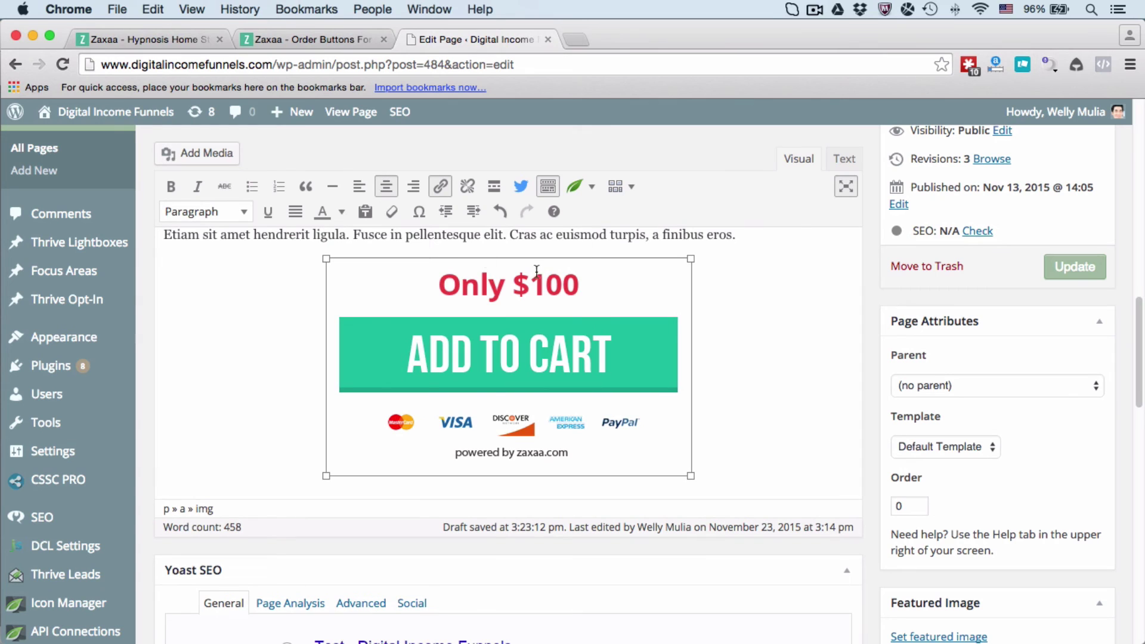
{"action": "left_click", "coordinate": [1074, 266]}
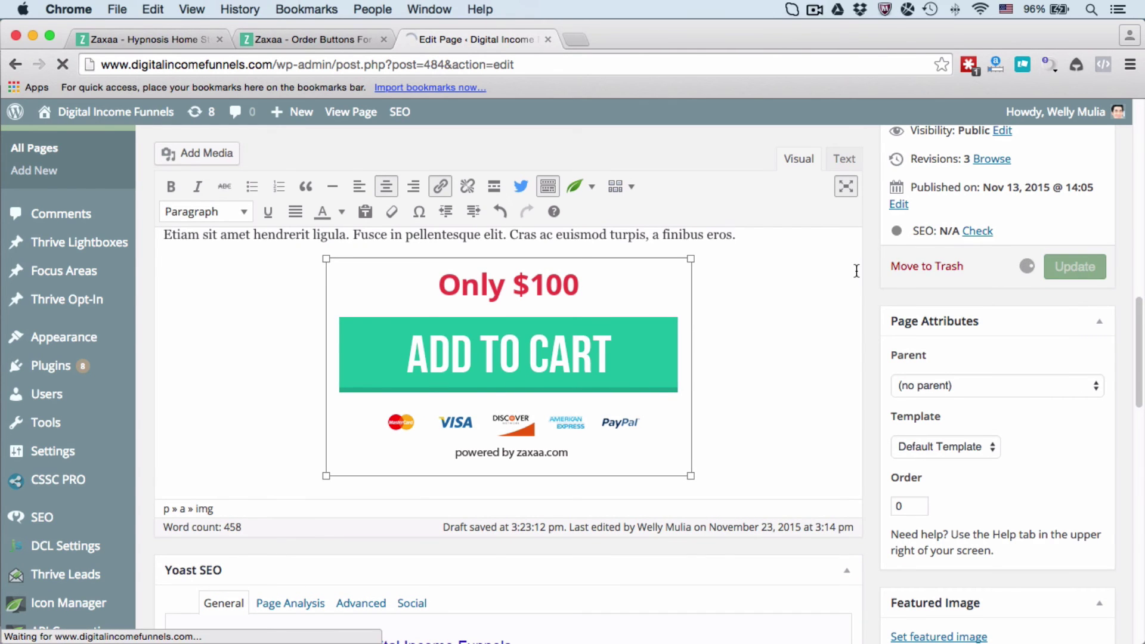
{"action": "scroll", "coordinate": [856, 271], "scroll_direction": "up", "scroll_amount": 5}
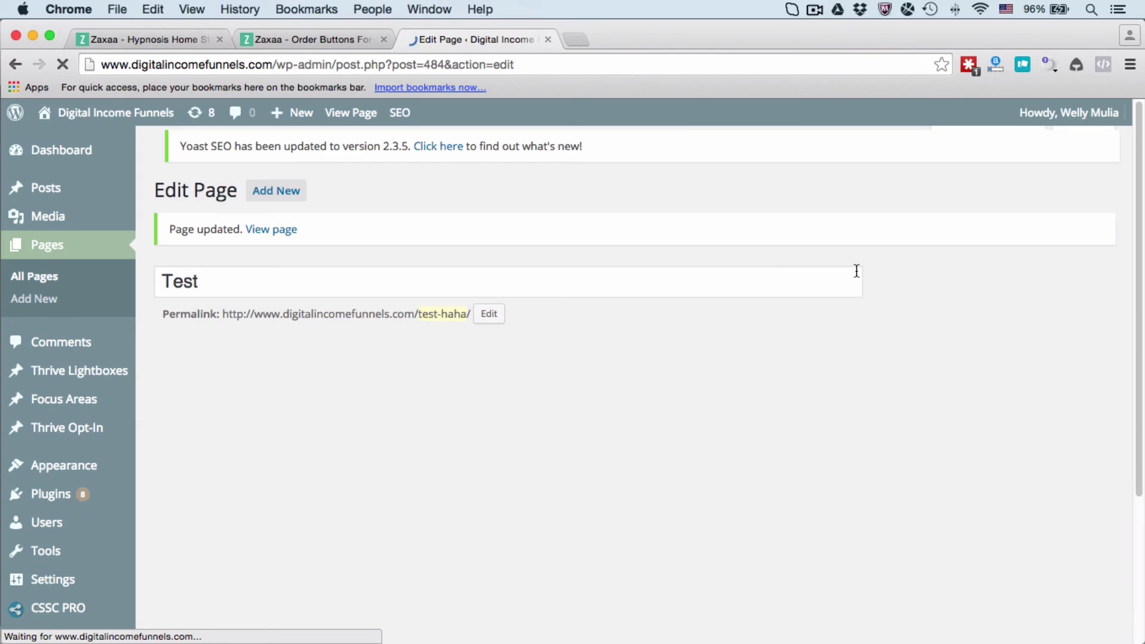
Step: Open the live Test page in a new tab and click ADD TO CART to reach the $100 checkout
{"action": "right_click", "coordinate": [559, 317]}
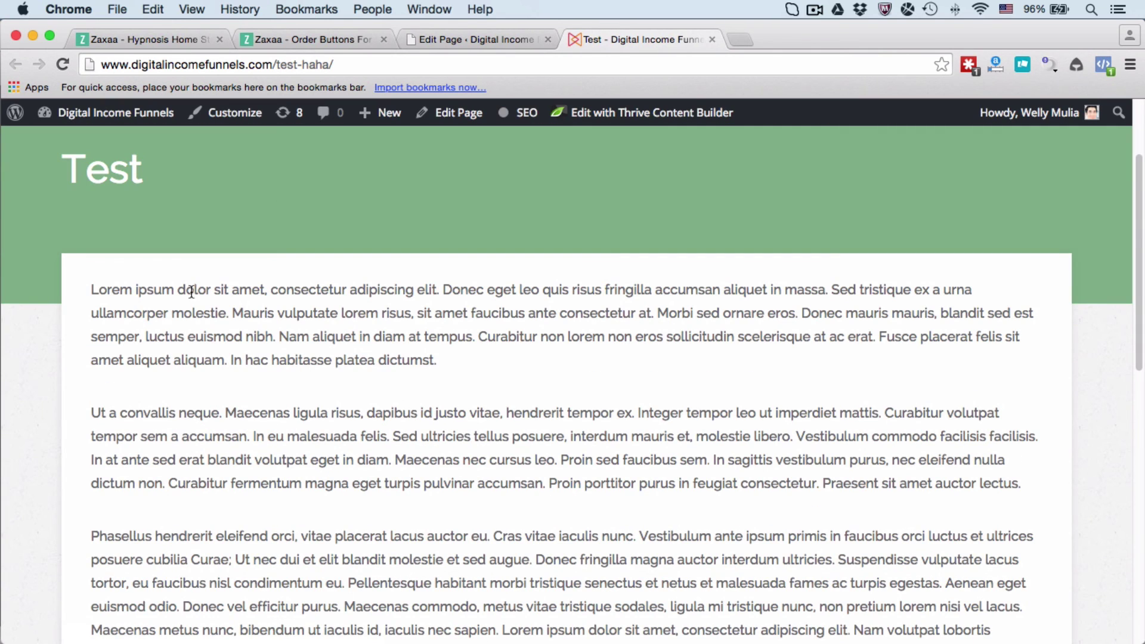
{"action": "scroll", "coordinate": [431, 313], "scroll_direction": "down", "scroll_amount": 7}
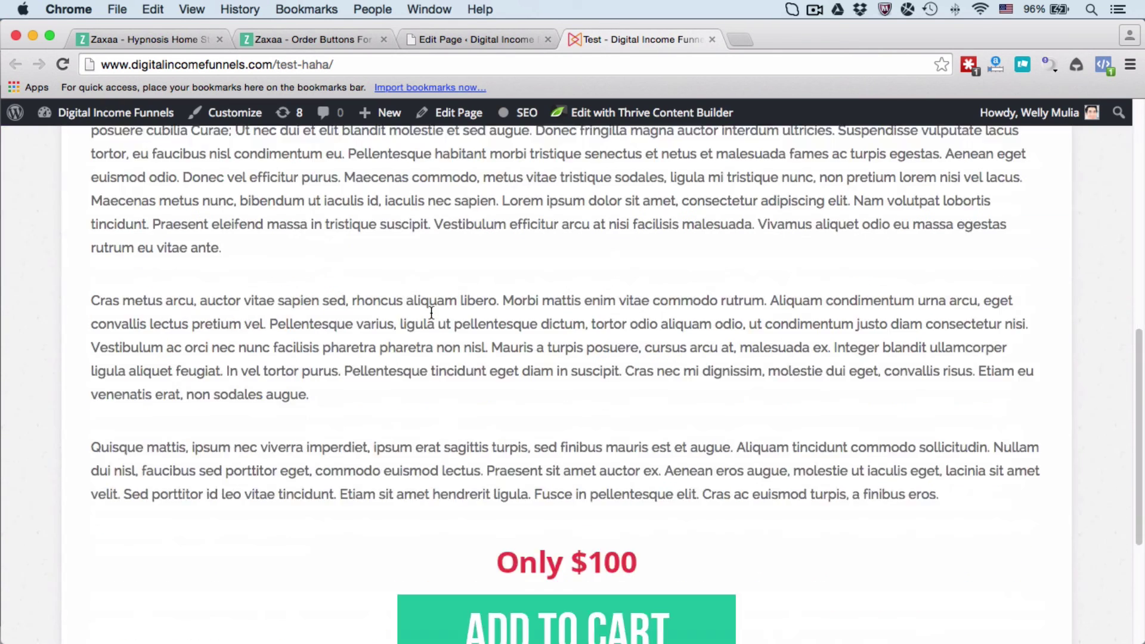
{"action": "scroll", "coordinate": [431, 313], "scroll_direction": "down", "scroll_amount": 3}
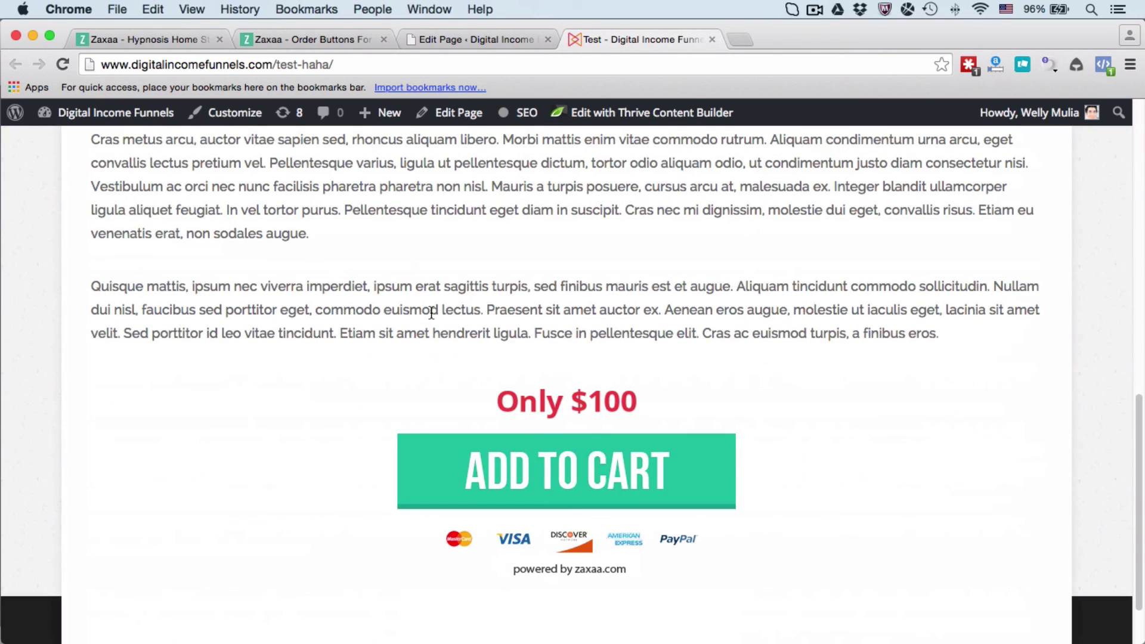
{"action": "left_click", "coordinate": [599, 480]}
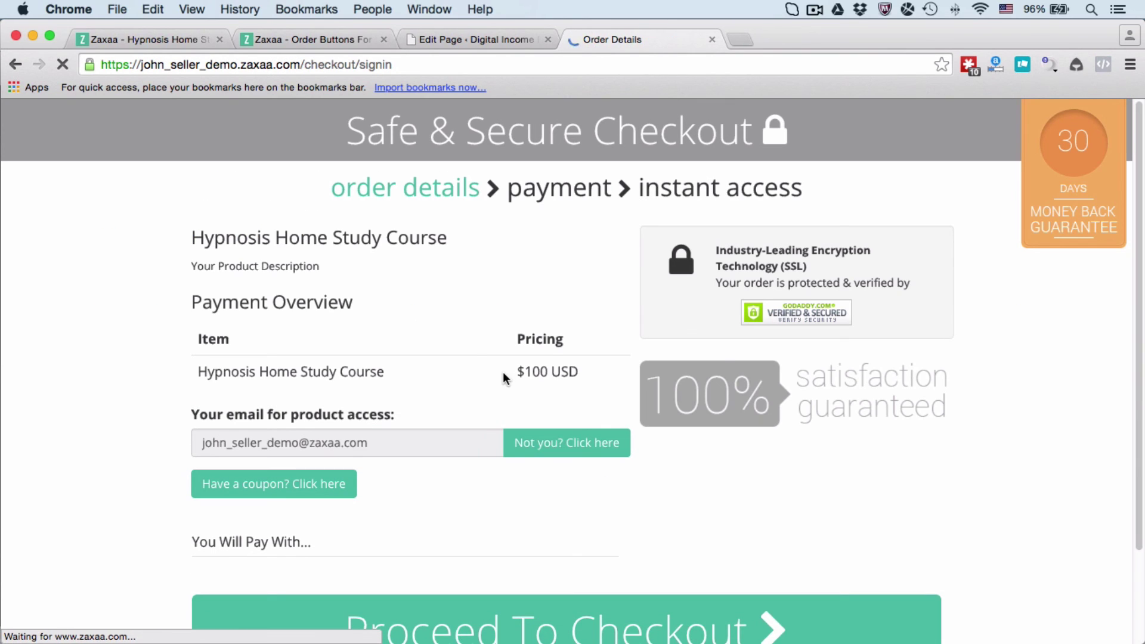
Step: Highlight the 100 USD checkout price, then return to the Zaxaa order buttons page
{"action": "left_click_drag", "start_coordinate": [524, 368], "coordinate": [614, 384]}
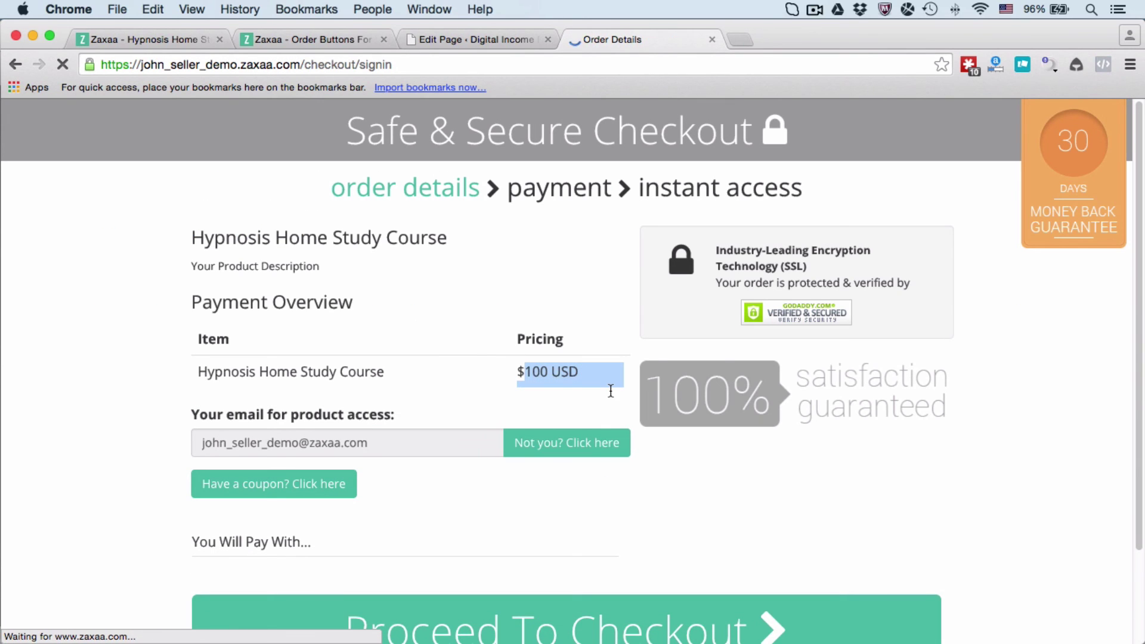
{"action": "left_click", "coordinate": [488, 38]}
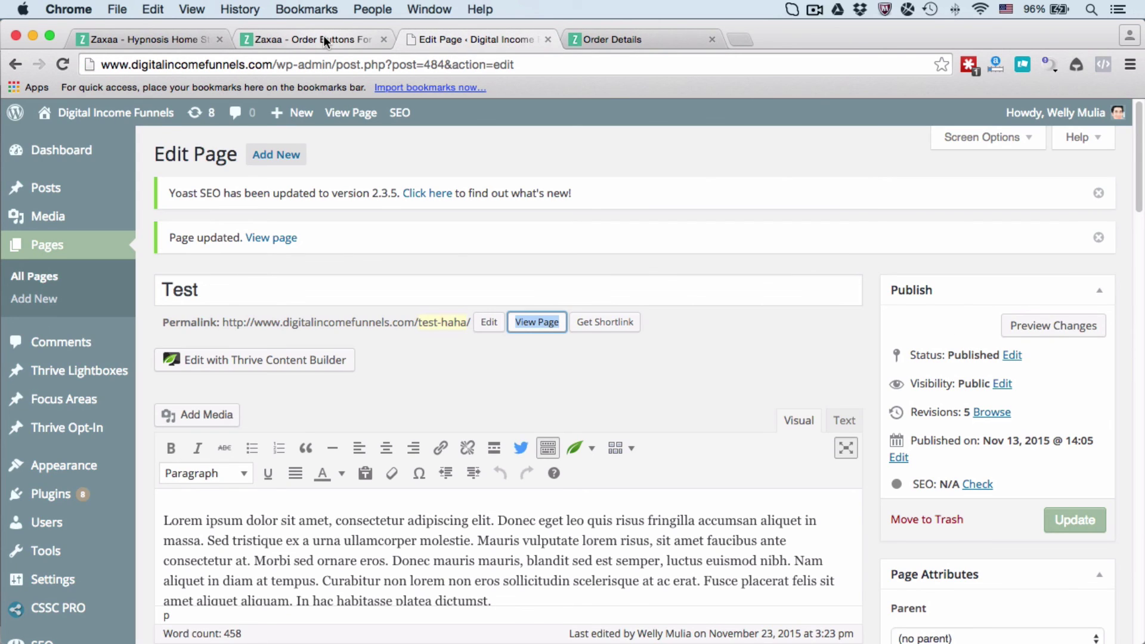
{"action": "left_click", "coordinate": [323, 38]}
{"action": "scroll", "coordinate": [438, 216], "scroll_direction": "up", "scroll_amount": 5}
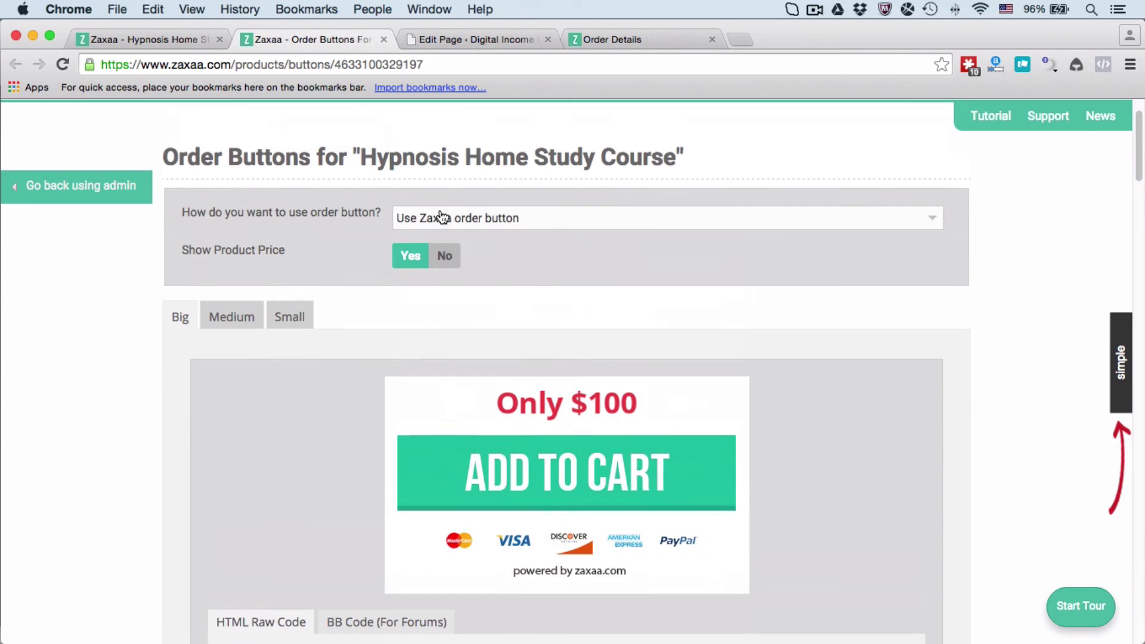
Step: Open the course's integration settings and view the Affiliate Page URL in a new tab
{"action": "left_click", "coordinate": [164, 40]}
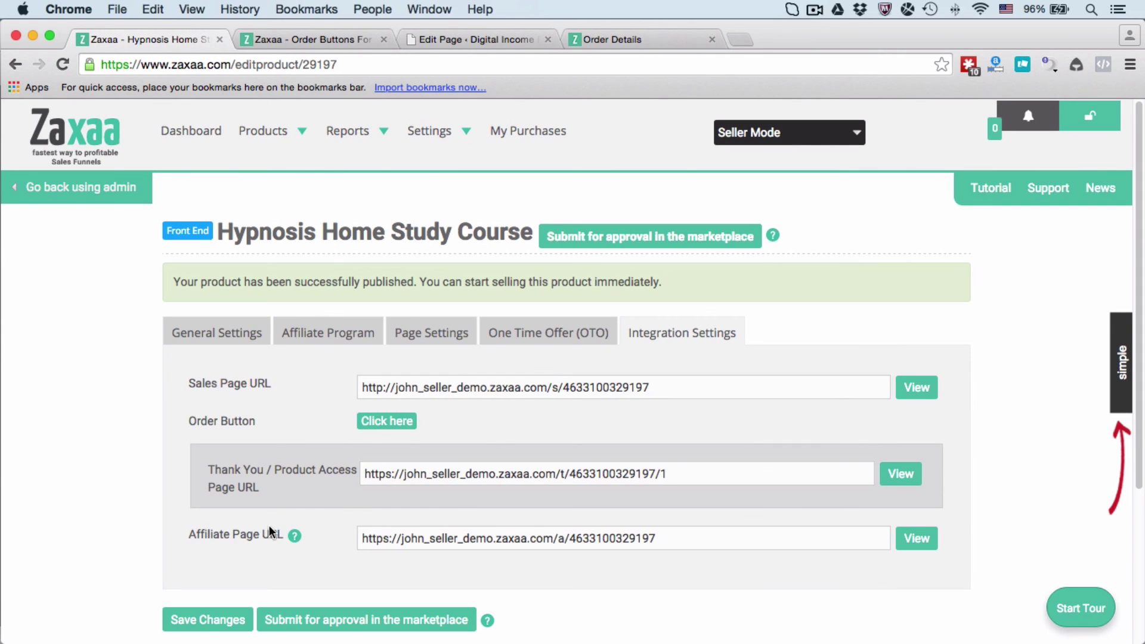
{"action": "left_click", "coordinate": [299, 334]}
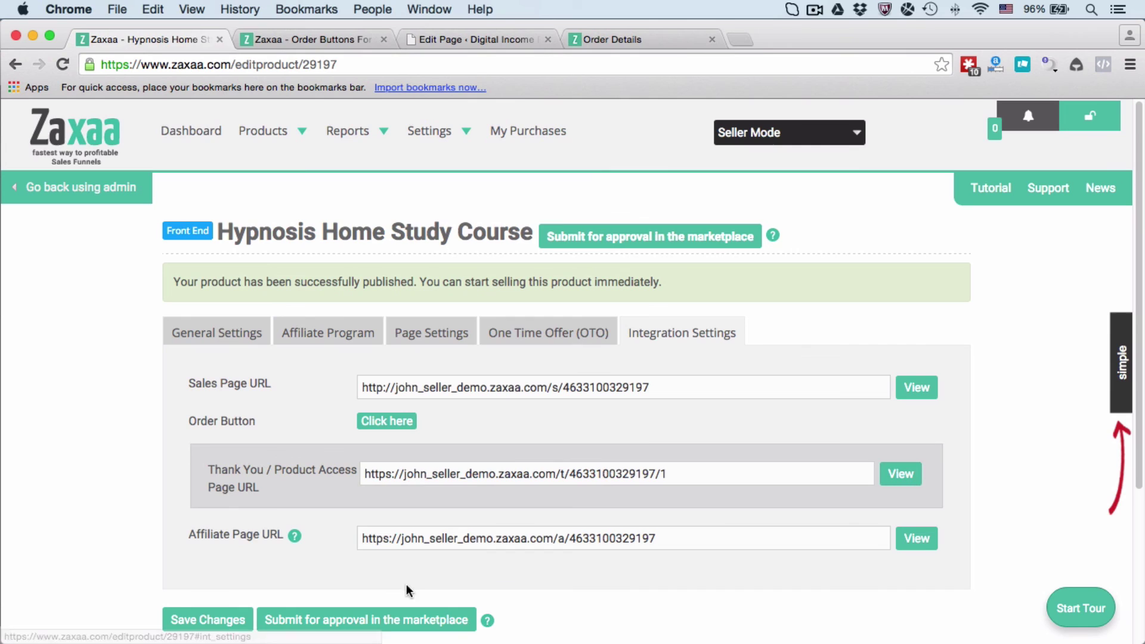
{"action": "left_click", "coordinate": [455, 540]}
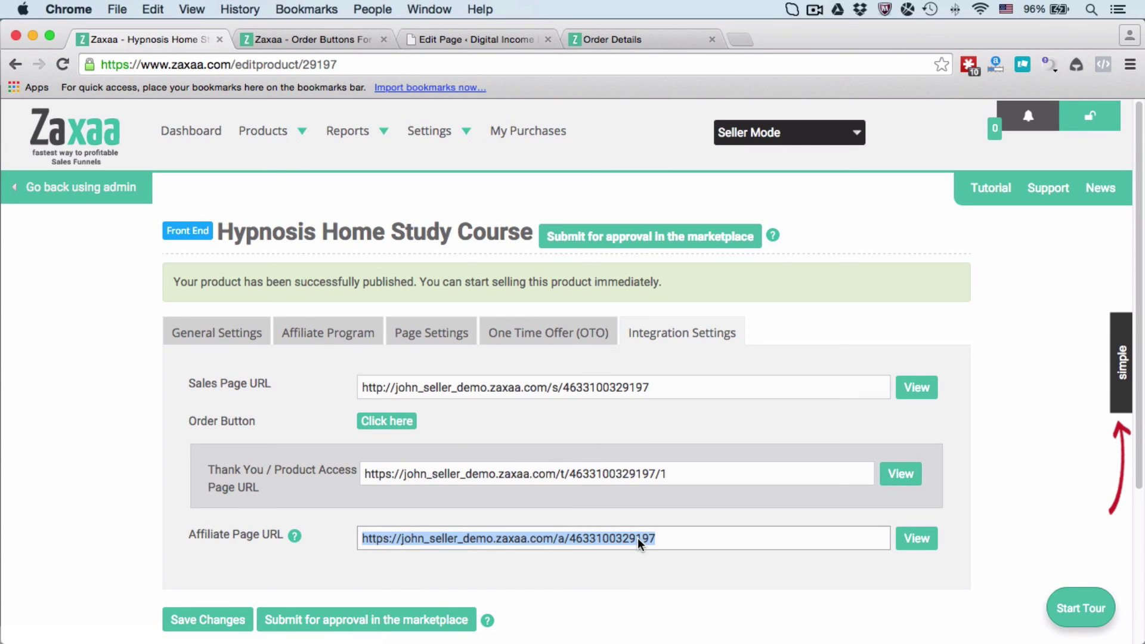
{"action": "left_click", "coordinate": [915, 538]}
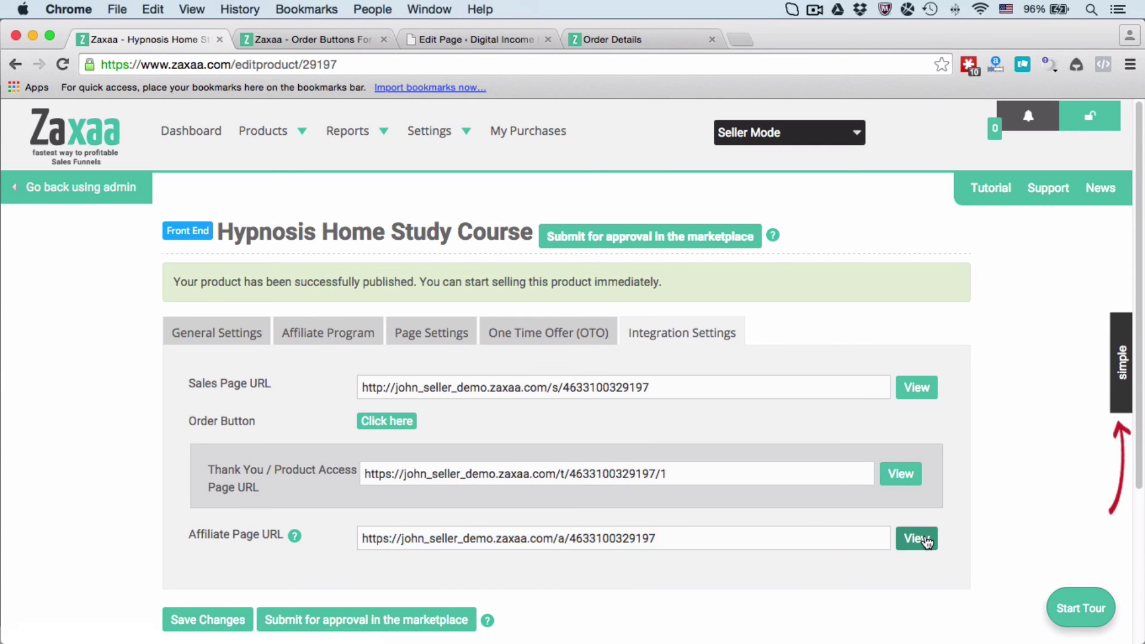